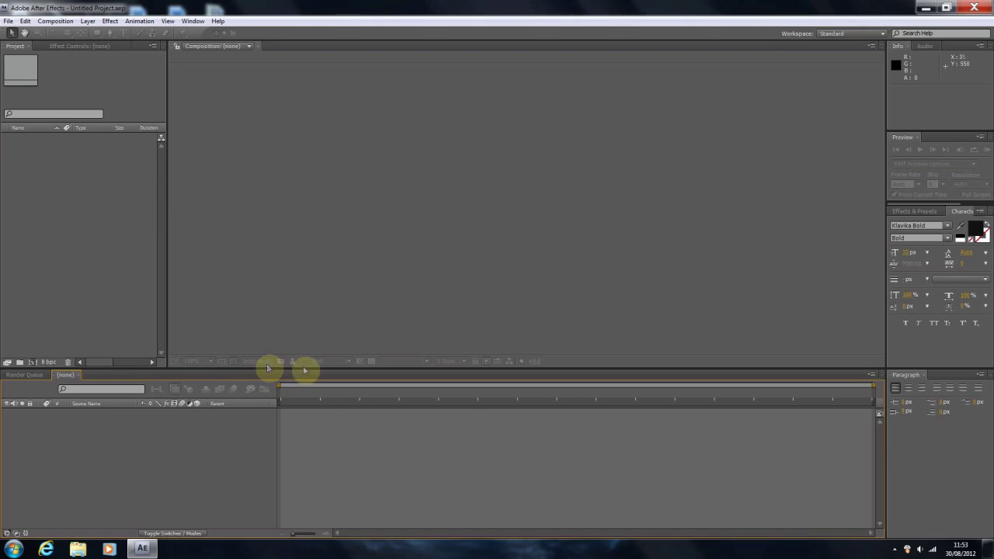
- Create a 1280 x 720 composition with the HDV/HDTV 720 29.97 preset and a 10-second duration
{"action": "key", "text": "ctrl+n"}
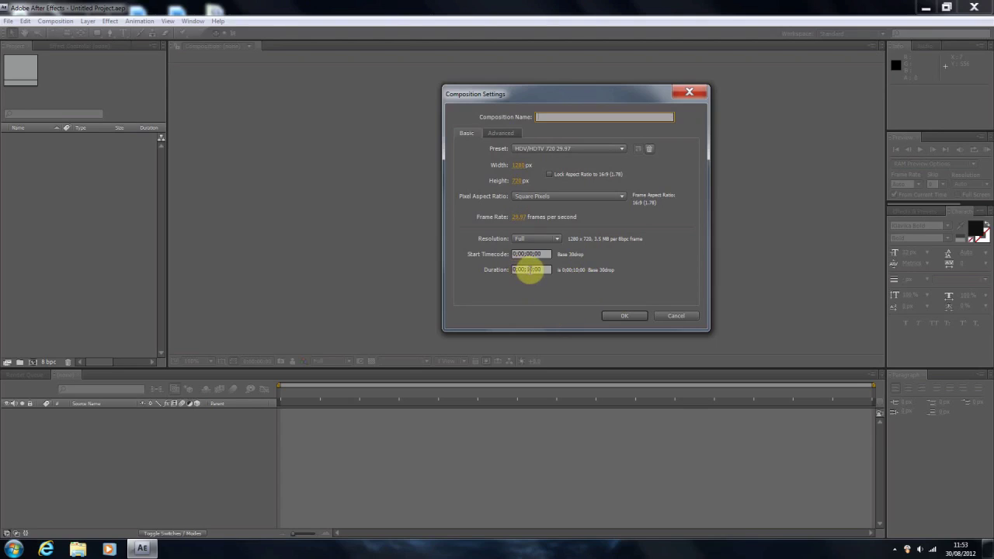
{"action": "left_click", "coordinate": [630, 317]}
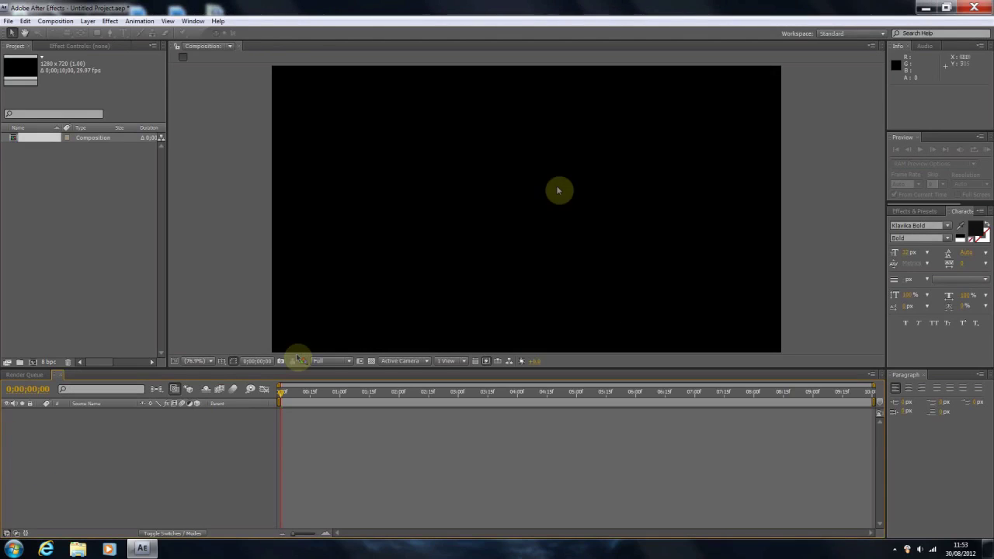
- Add a composition-sized solid layer in deep red, colour 731010, and deselect it
{"action": "right_click", "coordinate": [178, 445]}
{"action": "mouse_move", "coordinate": [186, 437]}
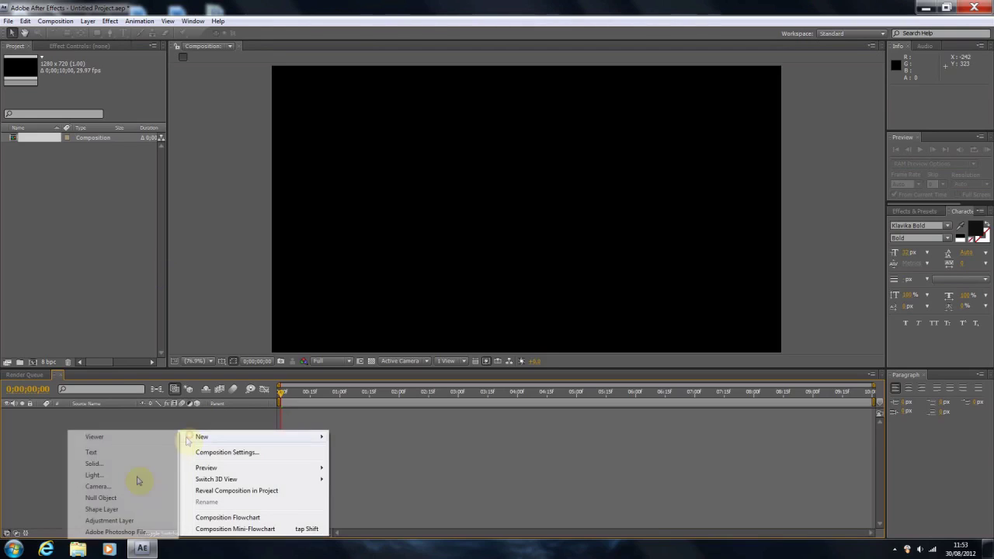
{"action": "left_click", "coordinate": [94, 464]}
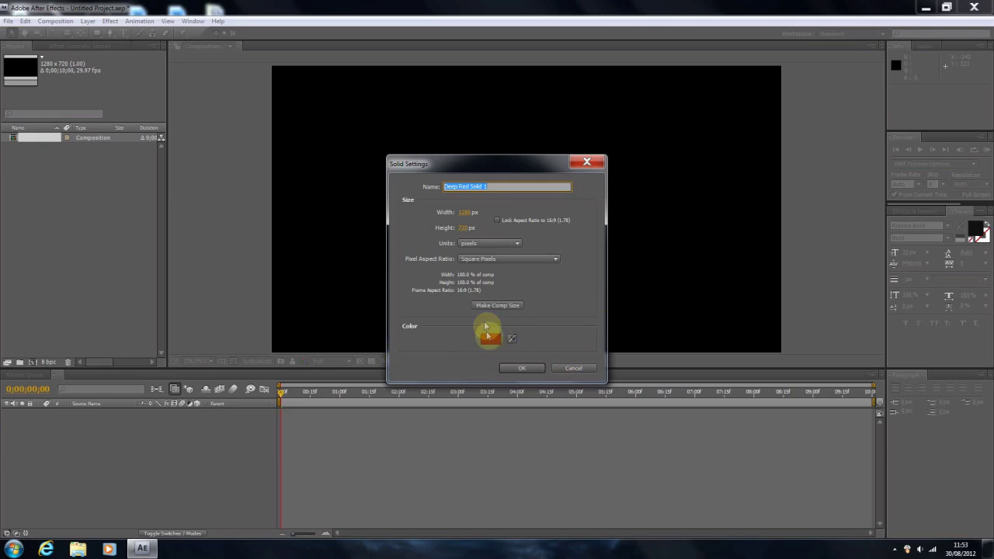
{"action": "left_click", "coordinate": [491, 342]}
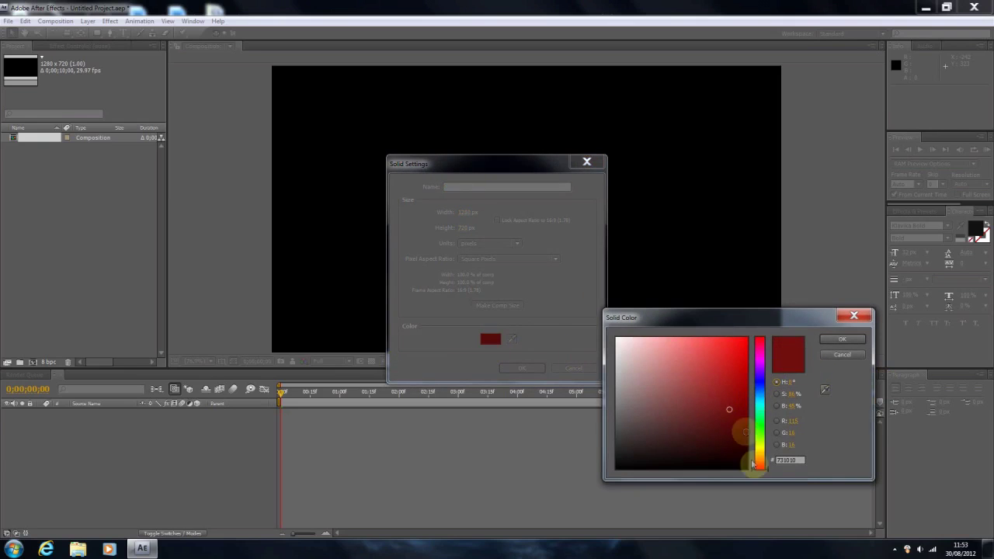
{"action": "left_click", "coordinate": [801, 460]}
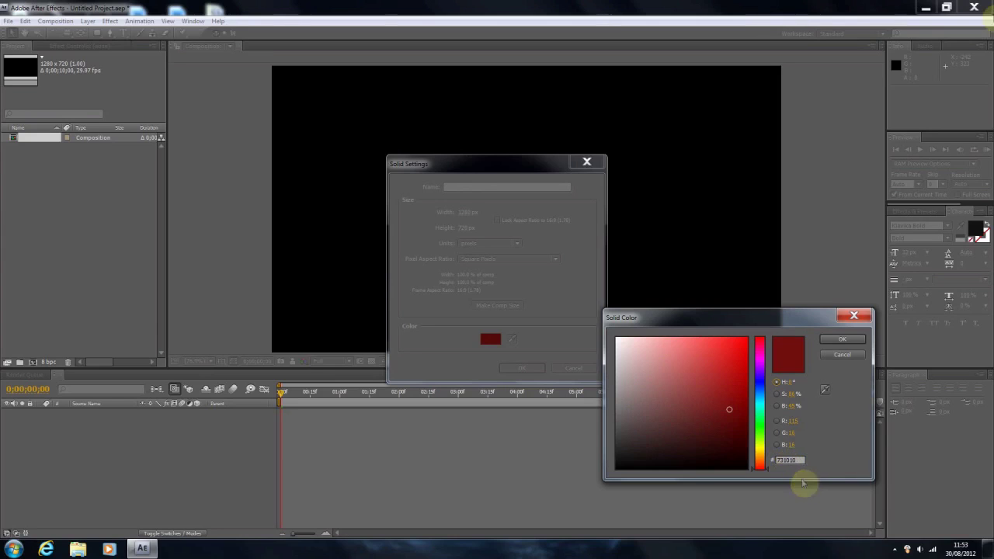
{"action": "left_click", "coordinate": [861, 343]}
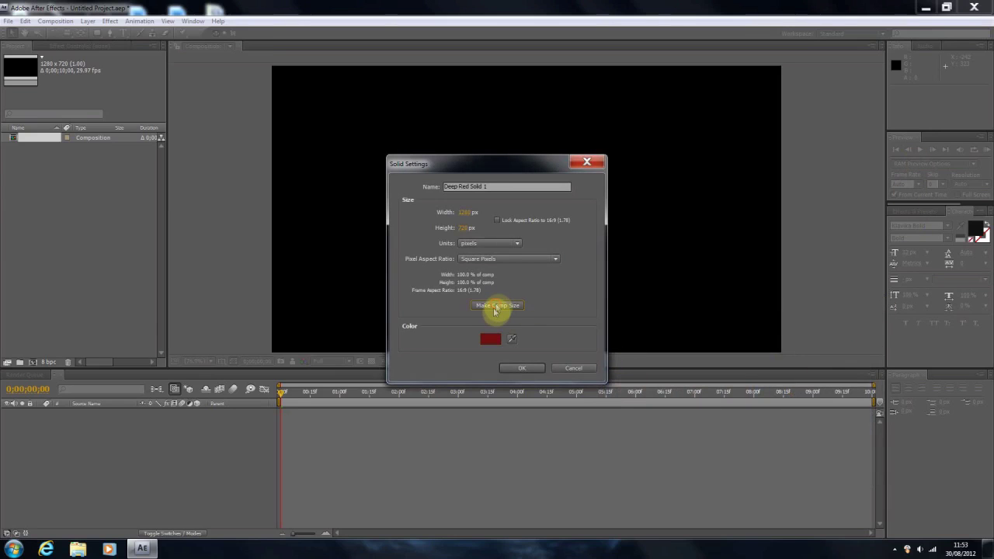
{"action": "left_click", "coordinate": [522, 369]}
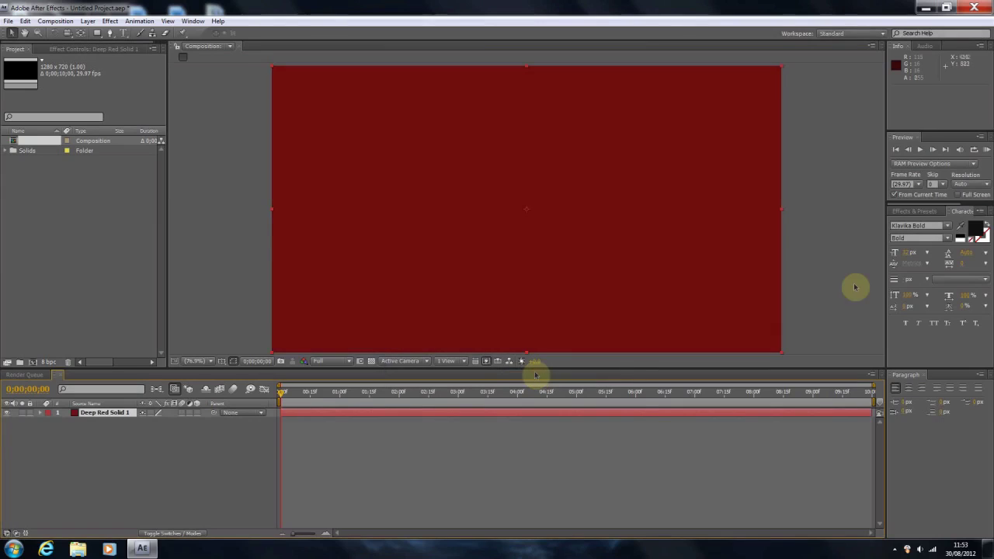
{"action": "left_click", "coordinate": [857, 286]}
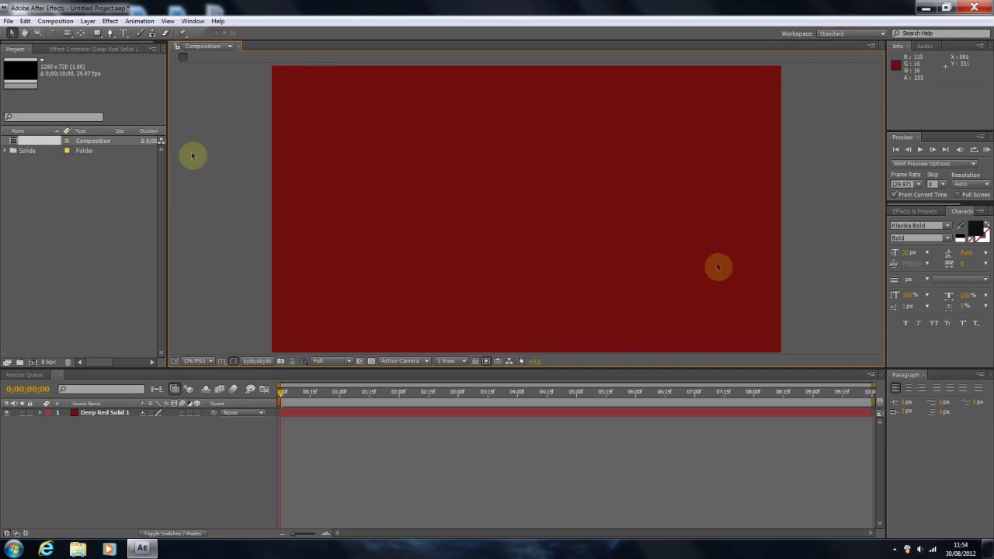
- Show the Title/Action Safe guides over the composition
{"action": "left_click", "coordinate": [222, 363]}
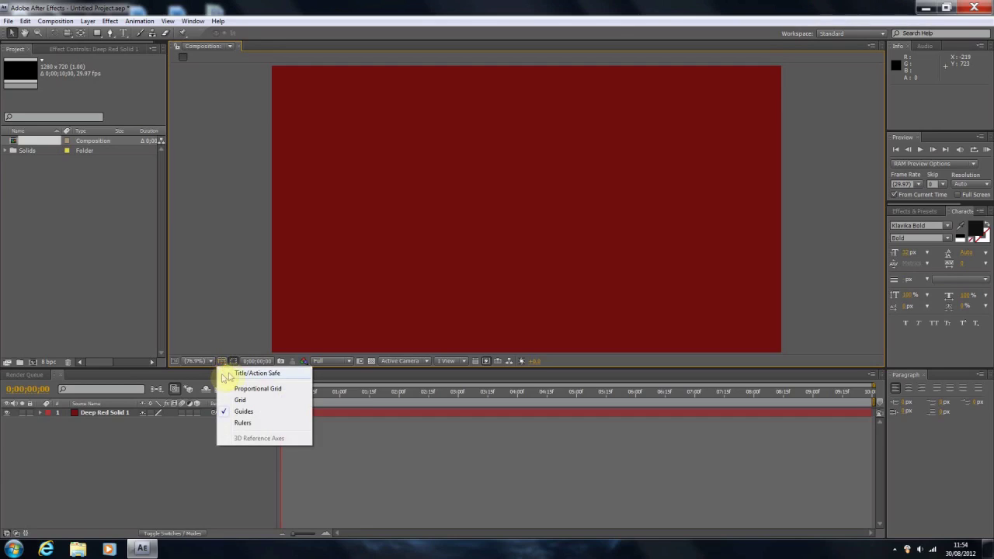
{"action": "left_click", "coordinate": [225, 376]}
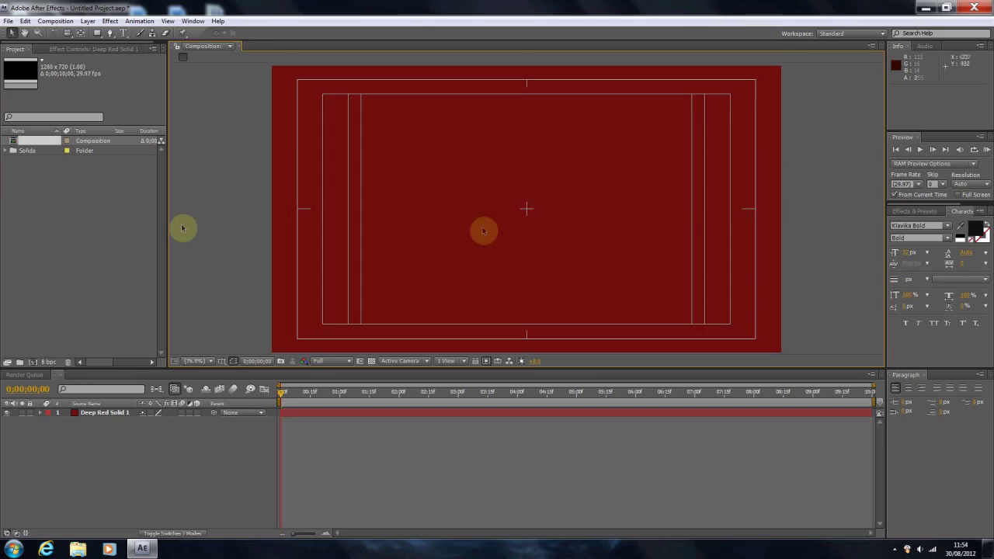
{"action": "left_click", "coordinate": [381, 130]}
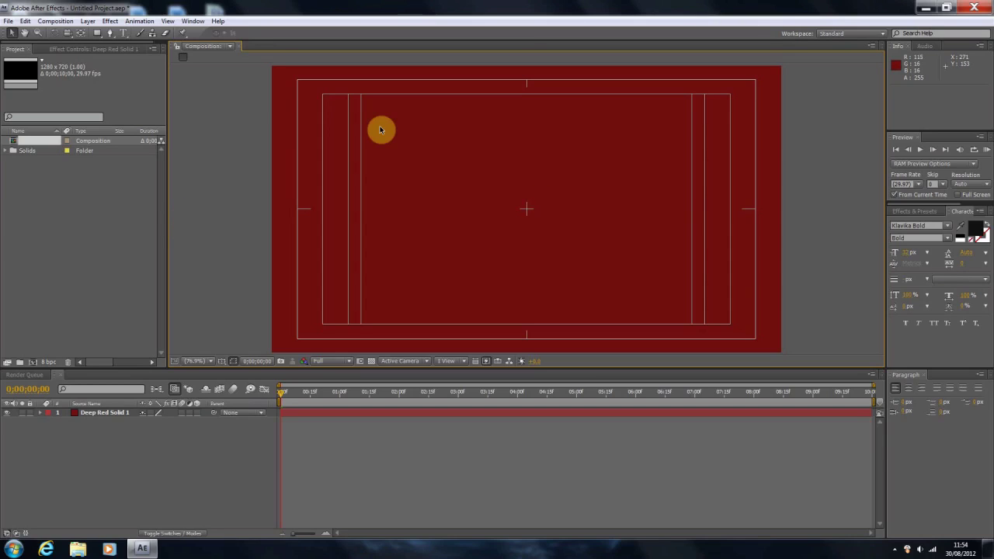
- Add a shape layer and draw a light grey square about 252 px wide near the composition's centre
{"action": "right_click", "coordinate": [163, 442]}
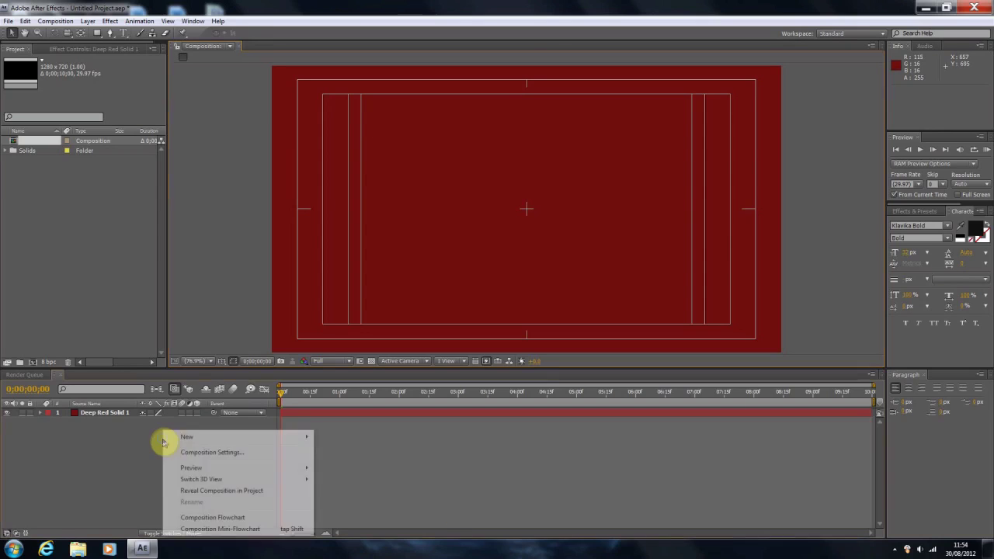
{"action": "mouse_move", "coordinate": [171, 438]}
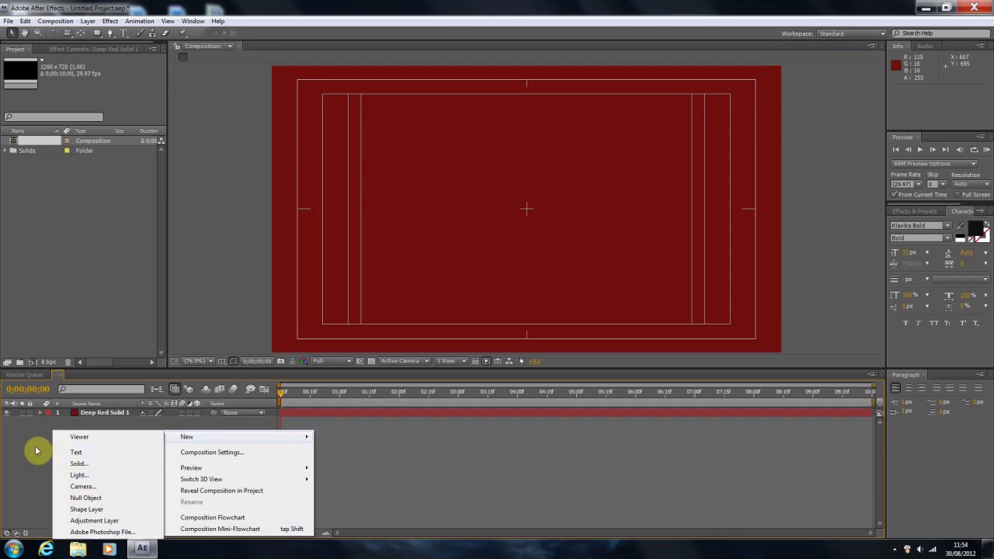
{"action": "left_click", "coordinate": [116, 510]}
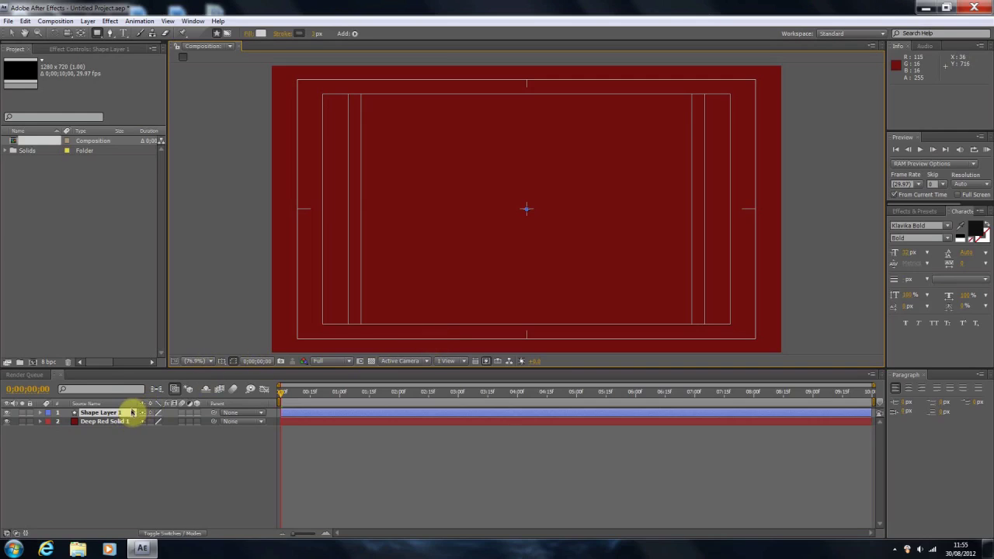
{"action": "left_click", "coordinate": [96, 35]}
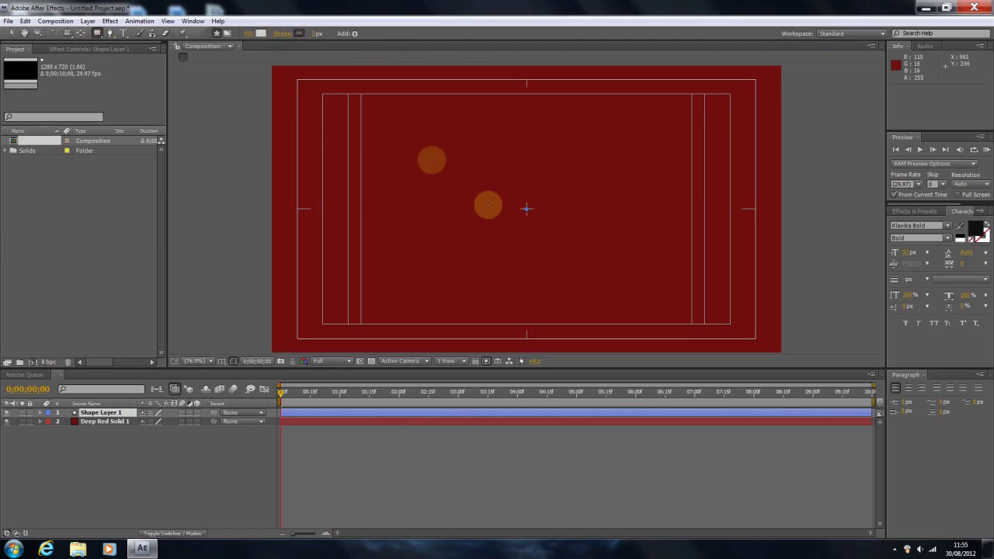
{"action": "mouse_move", "coordinate": [481, 167]}
{"action": "left_mouse_down"}
{"action": "mouse_move", "coordinate": [576, 254]}
{"action": "mouse_move", "coordinate": [587, 251]}
{"action": "left_mouse_up"}
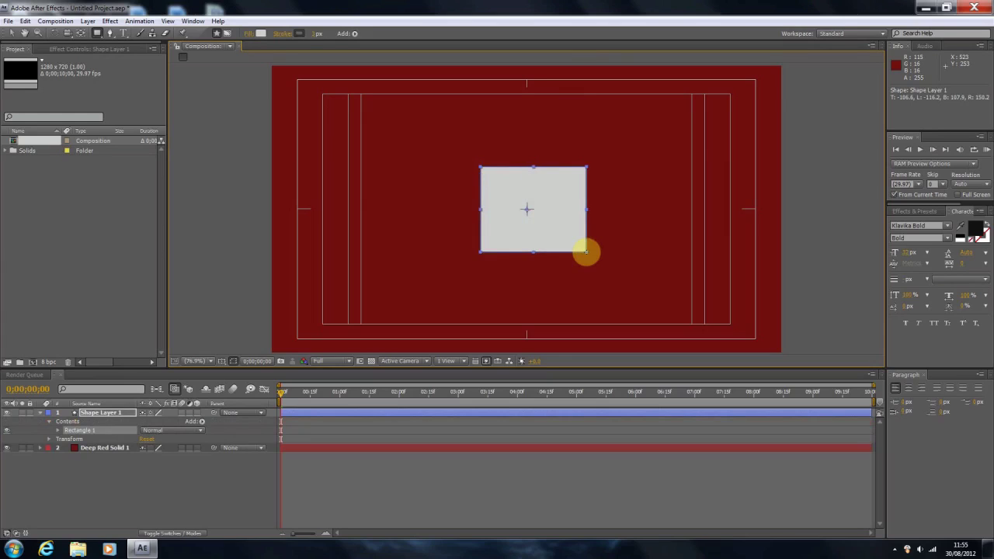
{"action": "left_click_drag", "start_coordinate": [586, 251], "coordinate": [582, 243]}
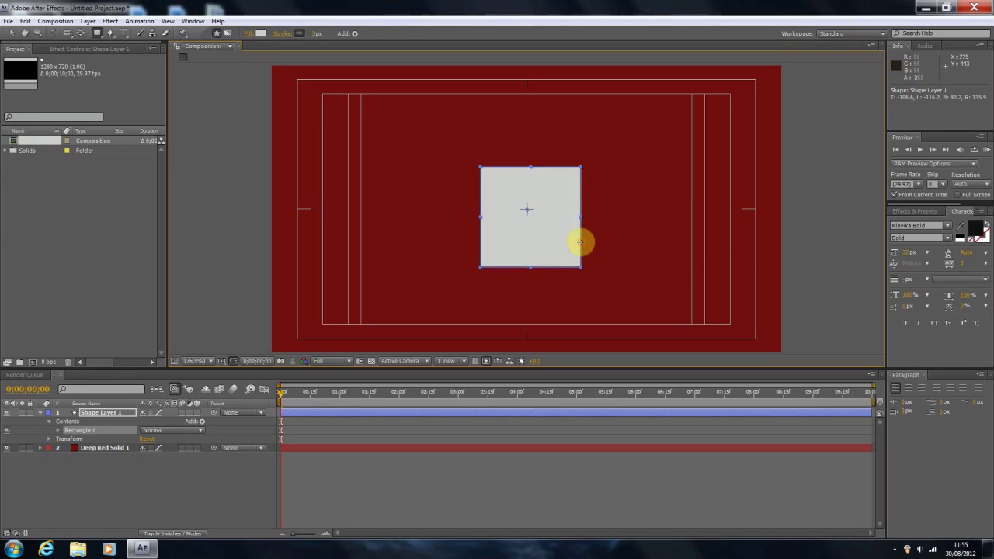
{"action": "left_click_drag", "start_coordinate": [581, 243], "coordinate": [582, 243]}
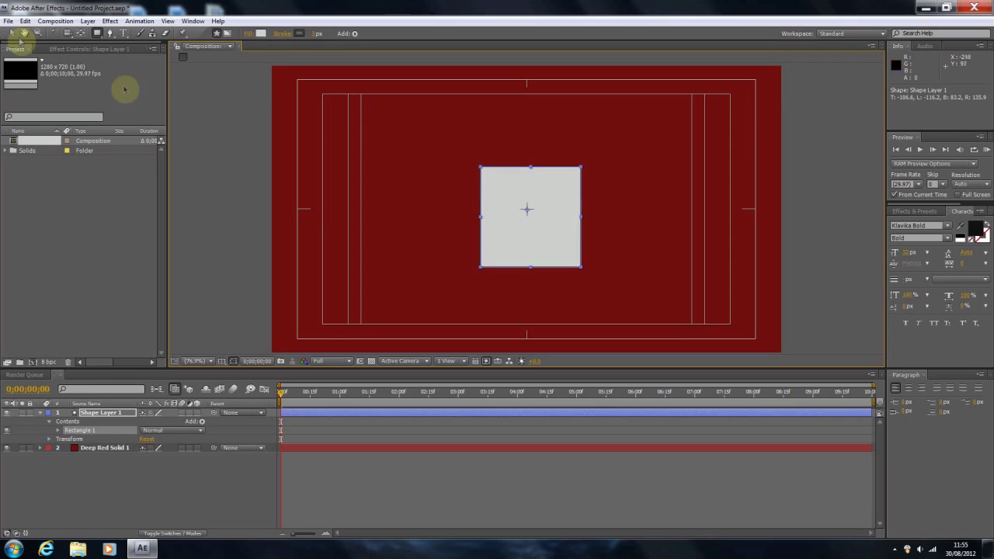
- Move the square so it is centred on the composition's middle cross mark
{"action": "left_click", "coordinate": [14, 35]}
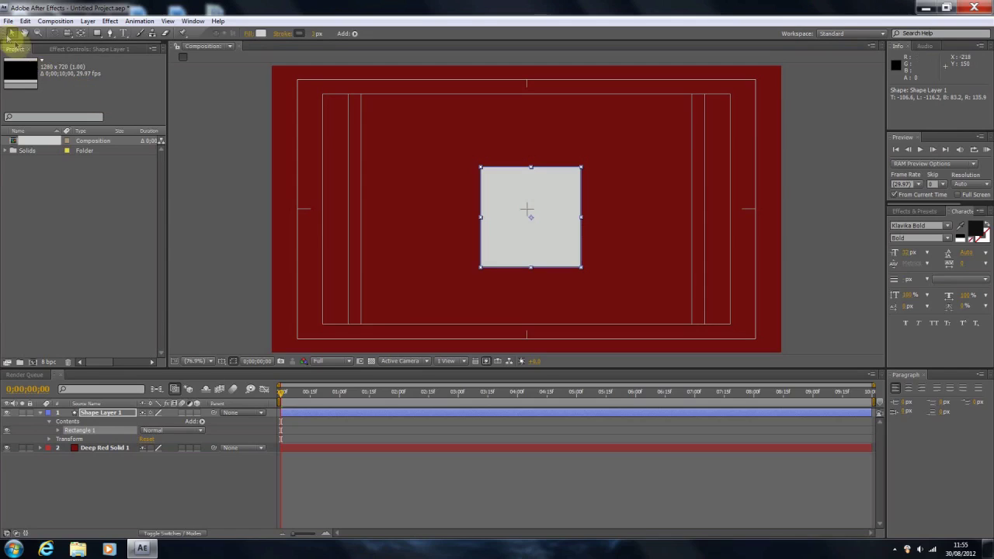
{"action": "left_click_drag", "start_coordinate": [531, 223], "coordinate": [553, 229]}
{"action": "left_click", "coordinate": [555, 214]}
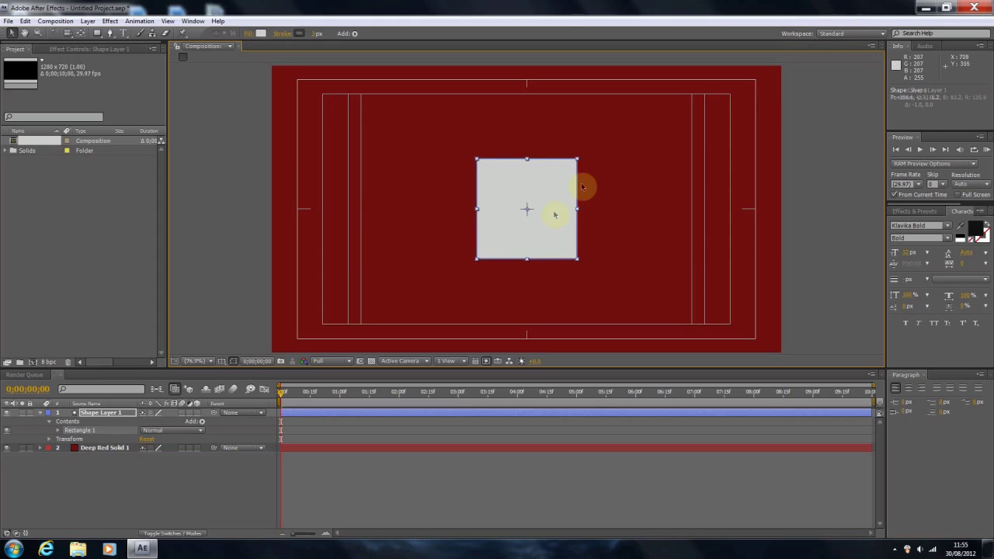
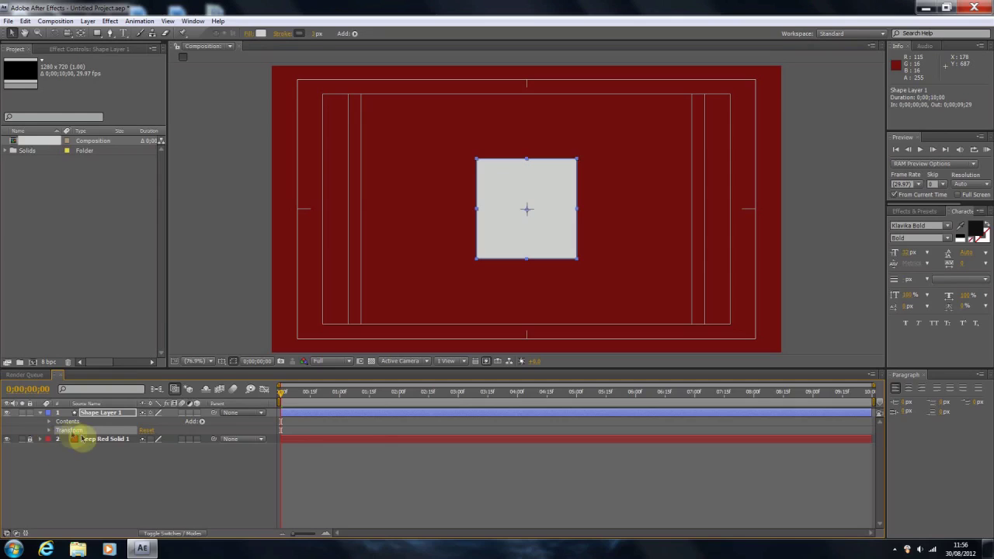
- Enable Scale and Rotation keyframing on the shape layer at 0;00;00;00
{"action": "left_click", "coordinate": [49, 431]}
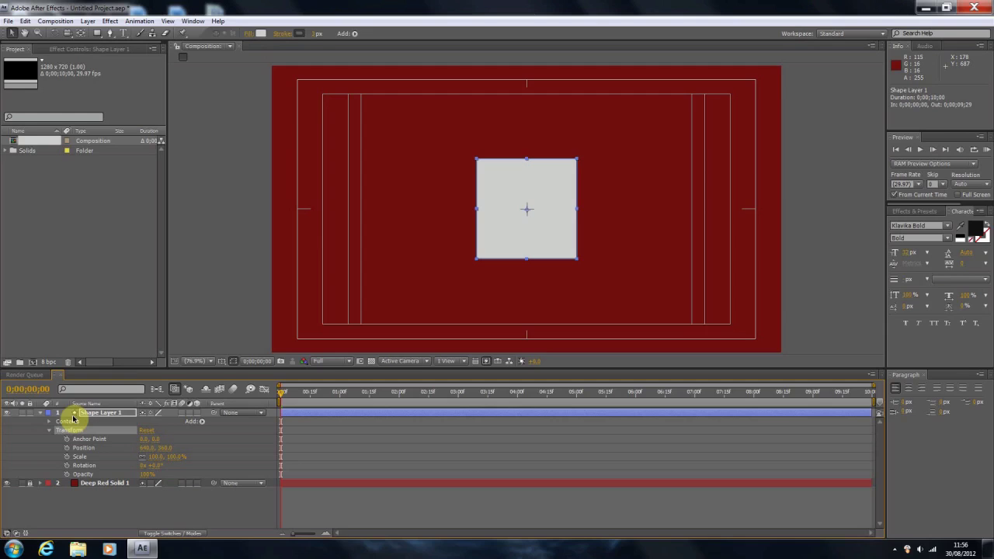
{"action": "left_click", "coordinate": [67, 457]}
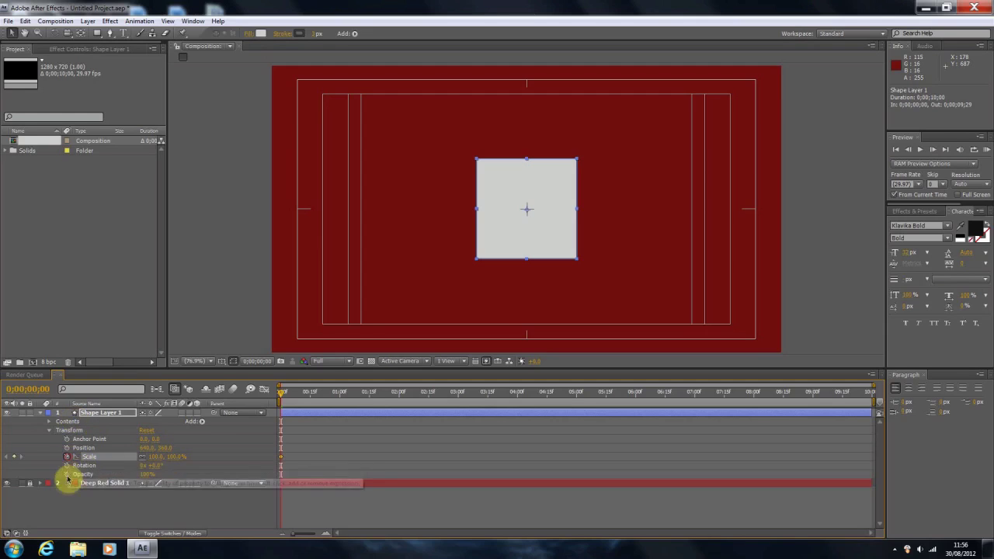
{"action": "left_click", "coordinate": [67, 465]}
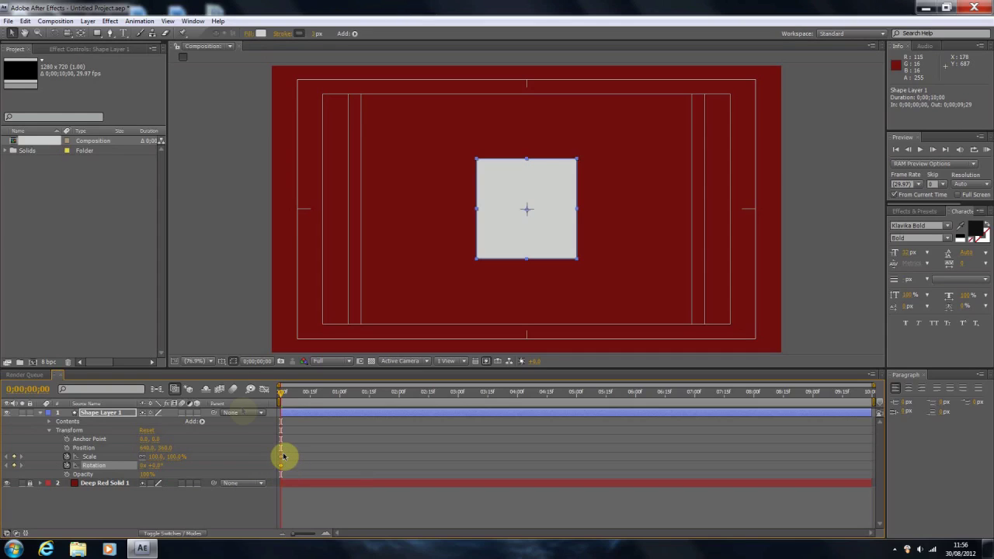
- Add Rotation and Scale keyframes to the shape layer at 0;00;00;24
{"action": "left_click", "coordinate": [329, 393]}
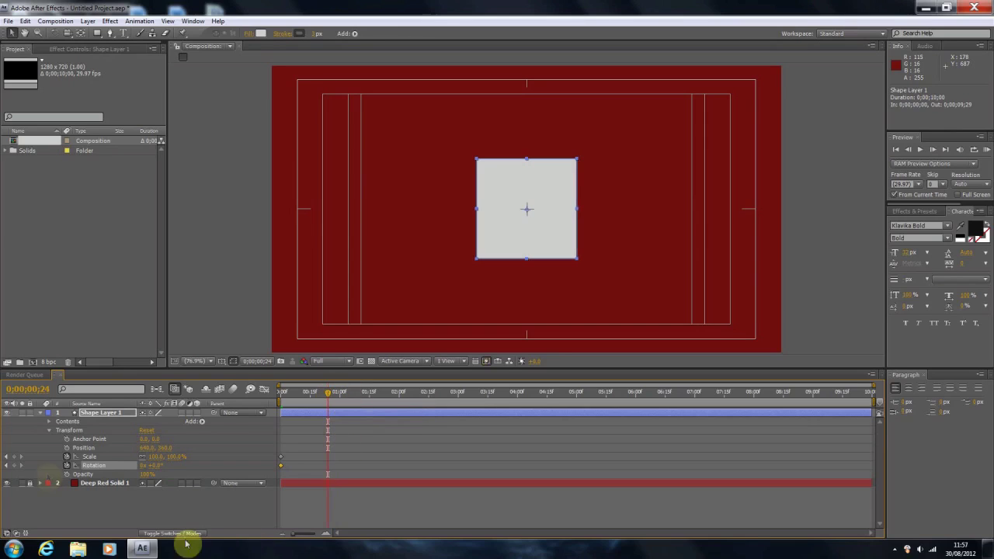
{"action": "left_click", "coordinate": [14, 464]}
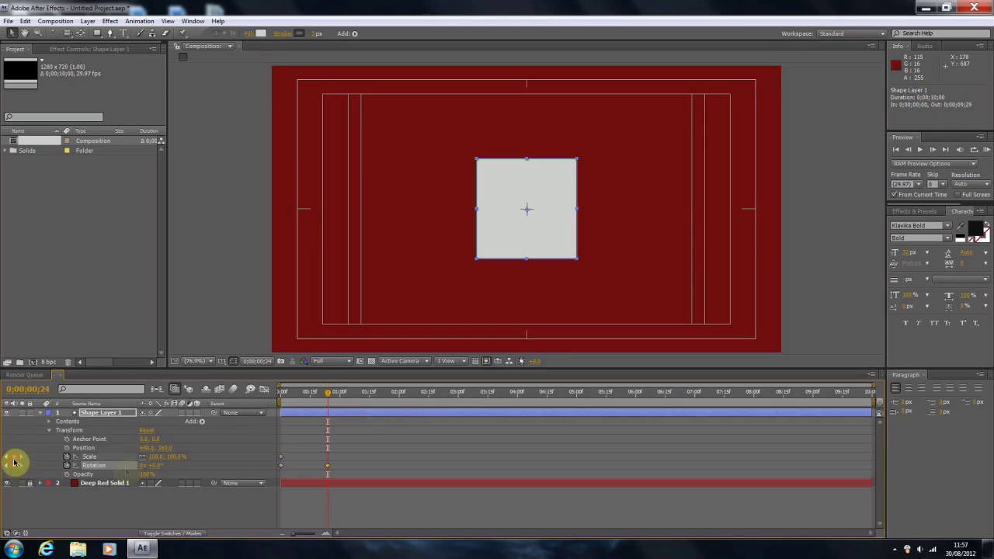
{"action": "left_click", "coordinate": [14, 457]}
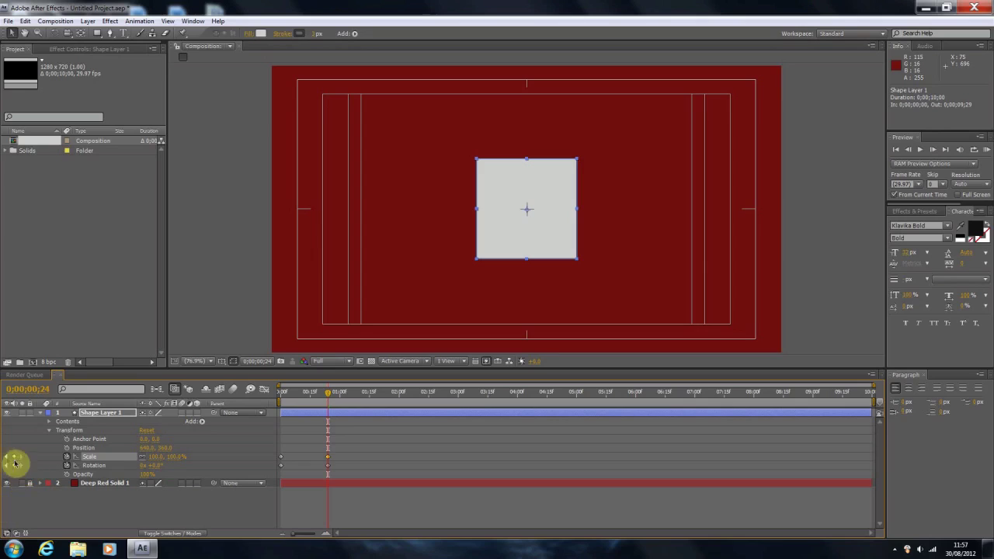
- Set the shape layer's Scale to 0% at its first keyframe, at 0;00;00;00
{"action": "left_click", "coordinate": [281, 457]}
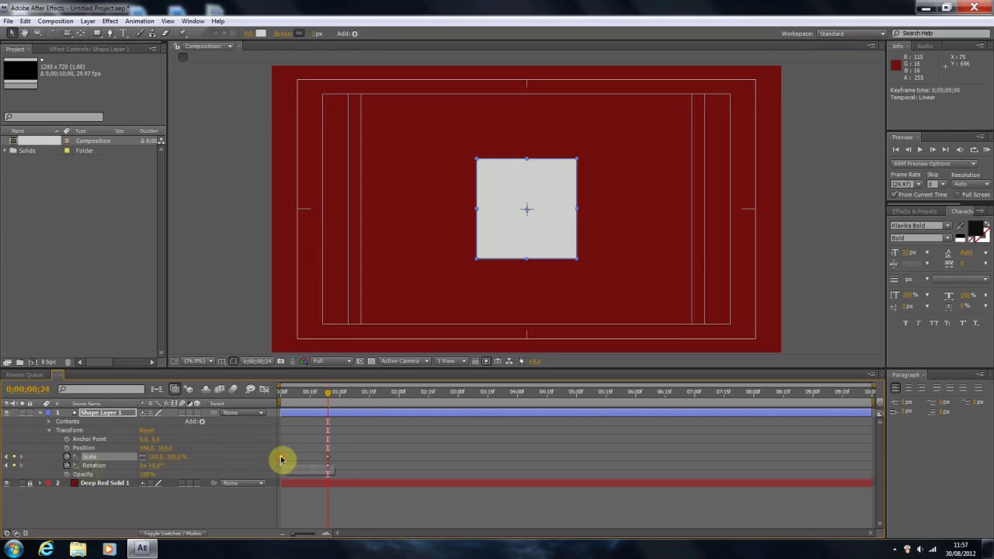
{"action": "left_click", "coordinate": [6, 457]}
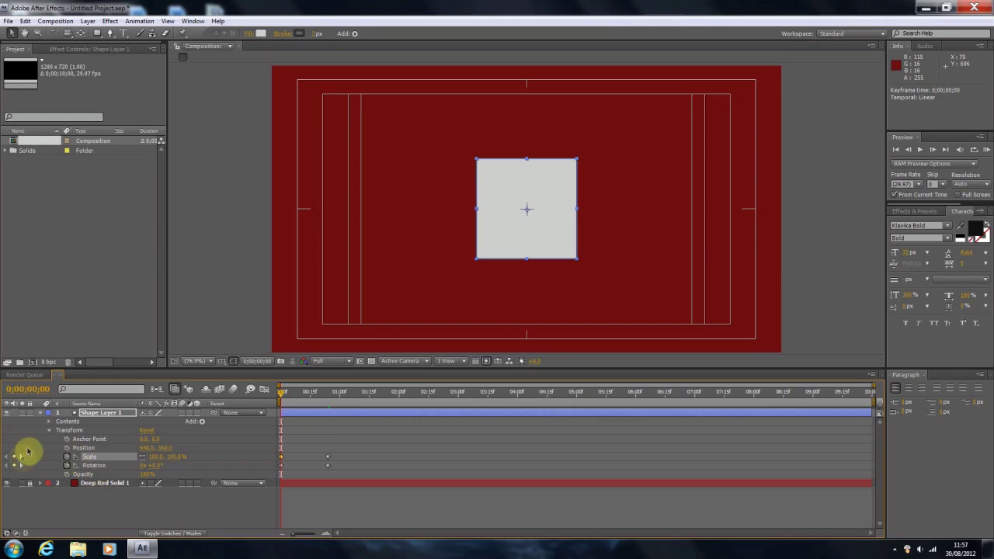
{"action": "left_click", "coordinate": [21, 458]}
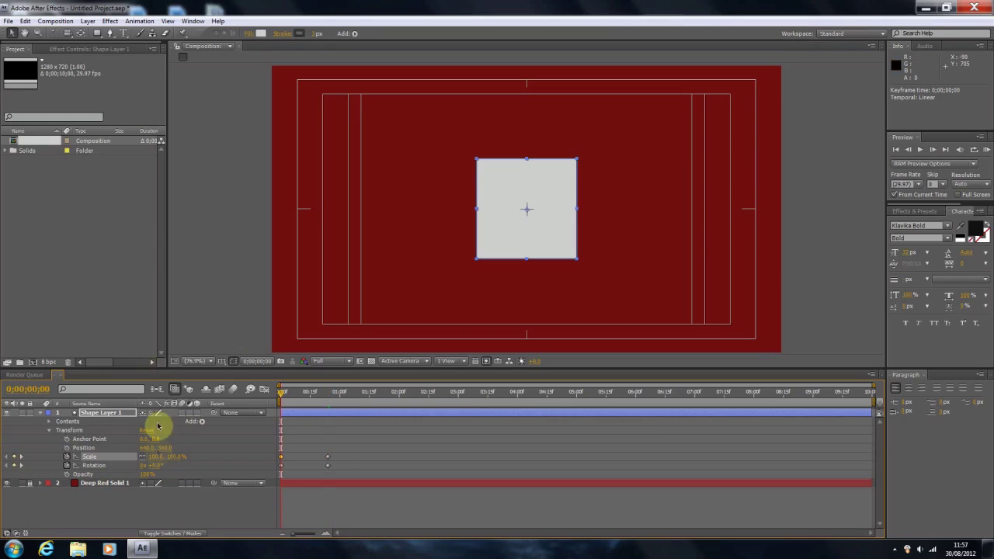
{"action": "type", "text": "0"}
{"action": "key", "text": "Return"}
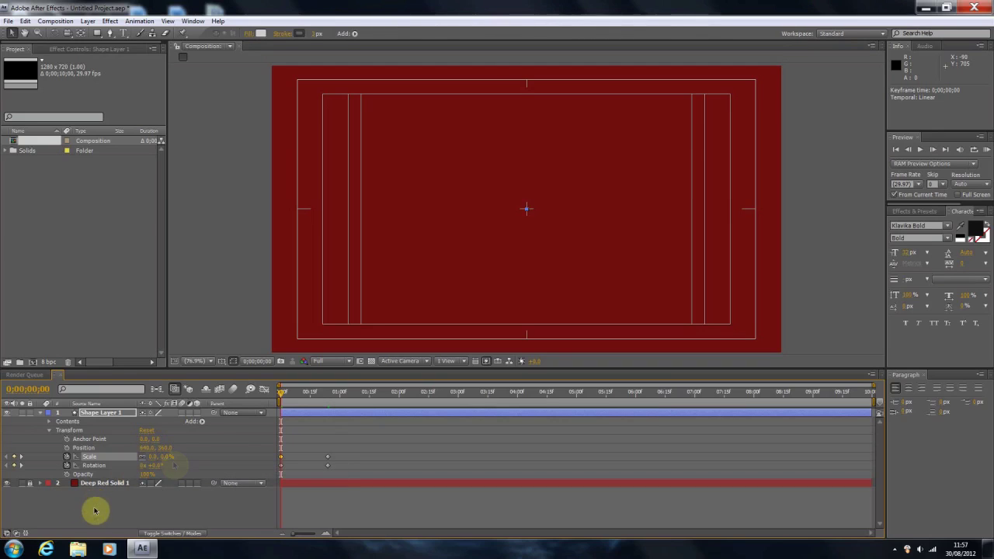
- Preview the square's scale-up animation from the start to 0;00;00;16
{"action": "left_click", "coordinate": [286, 394]}
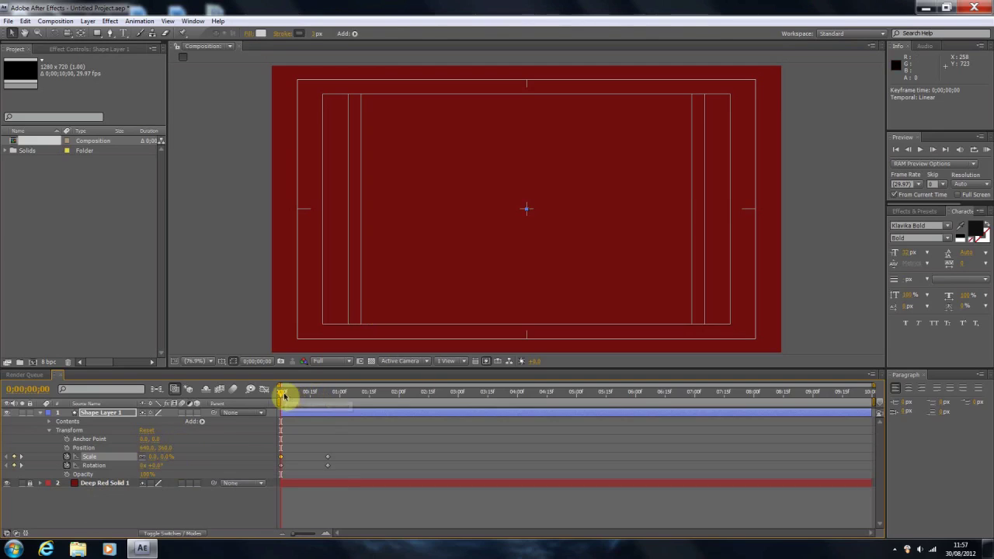
{"action": "left_click_drag", "start_coordinate": [287, 396], "coordinate": [314, 393]}
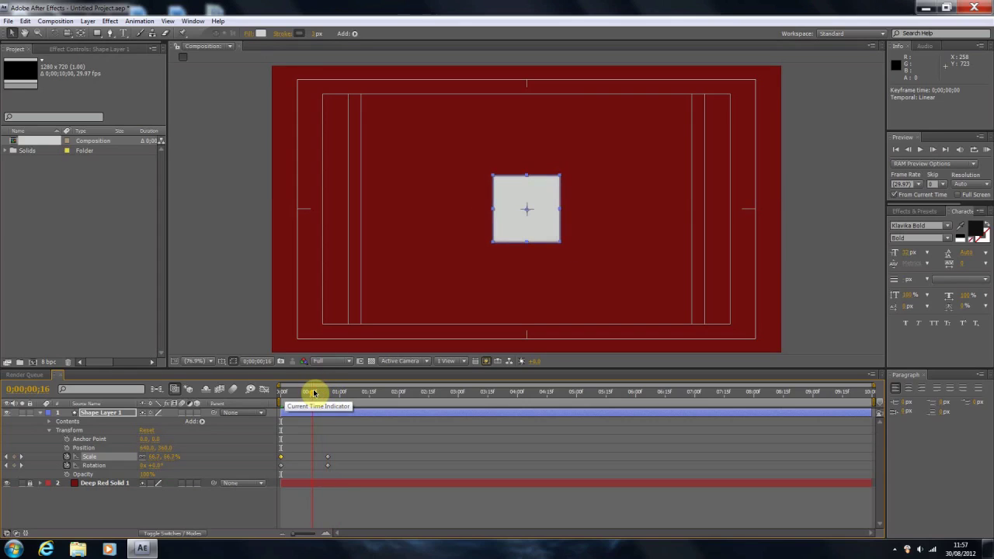
{"action": "left_click", "coordinate": [314, 393]}
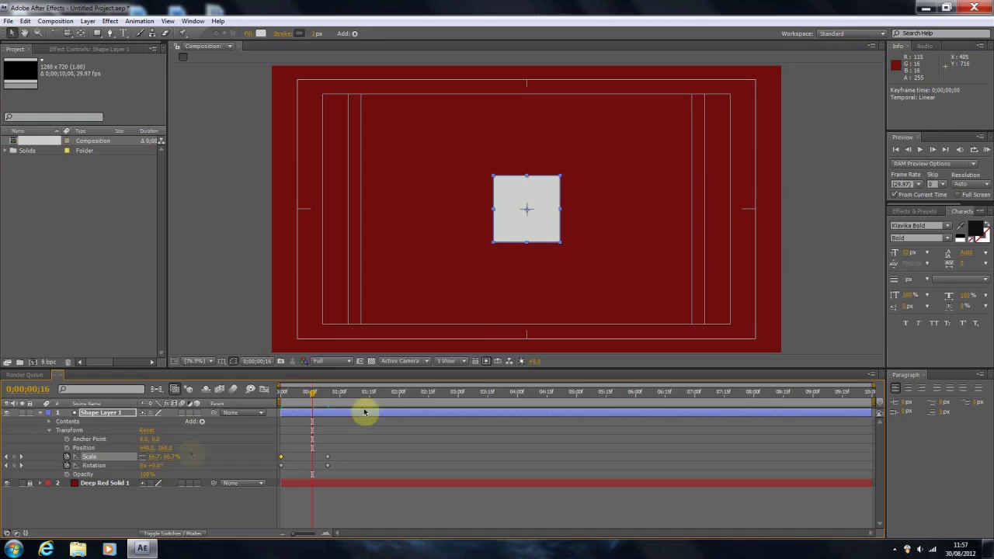
- Add a Scale keyframe at 0;00;00;16 on the shape layer, set it to 110%, and preview the motion up to 0;00;00;27
{"action": "left_click", "coordinate": [152, 459]}
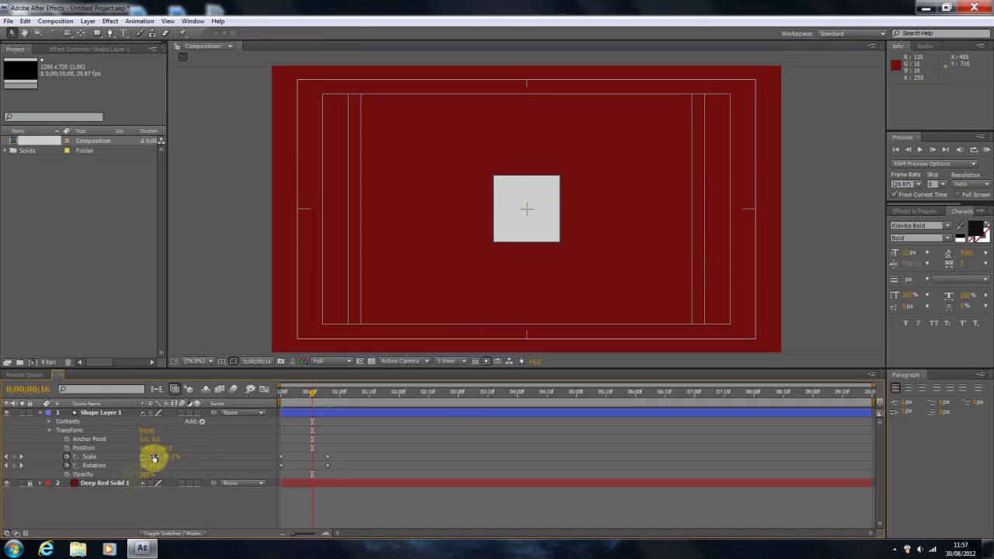
{"action": "left_click", "coordinate": [14, 457]}
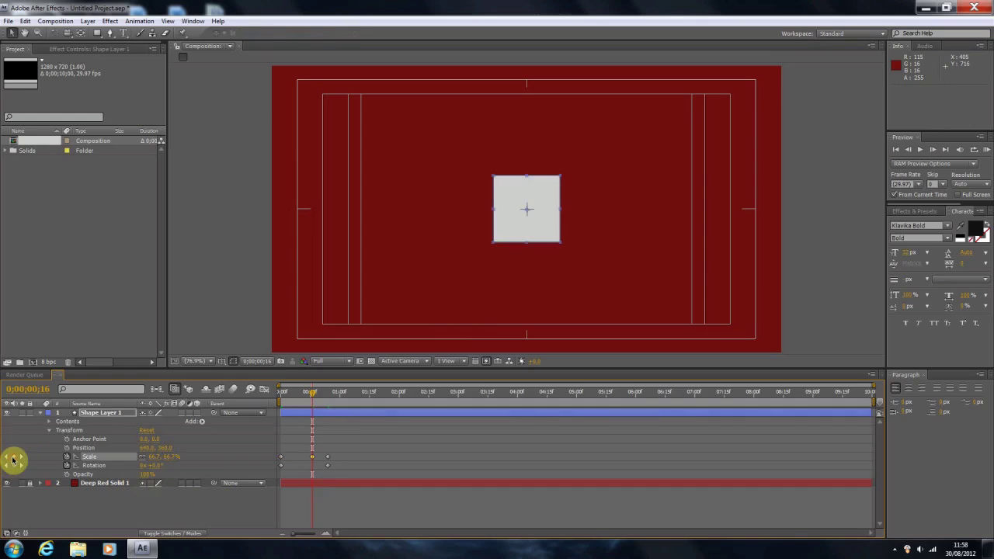
{"action": "left_click", "coordinate": [312, 457]}
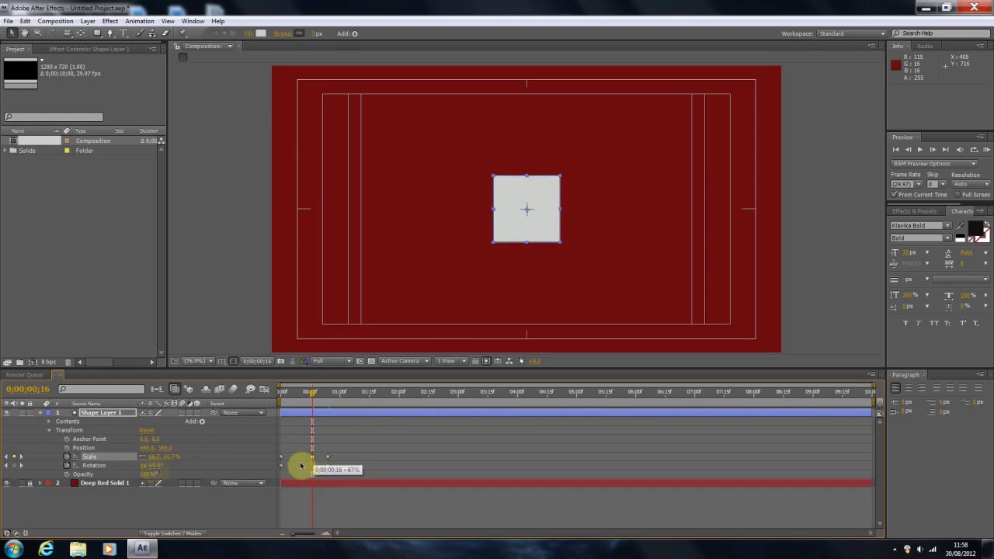
{"action": "left_click", "coordinate": [150, 458]}
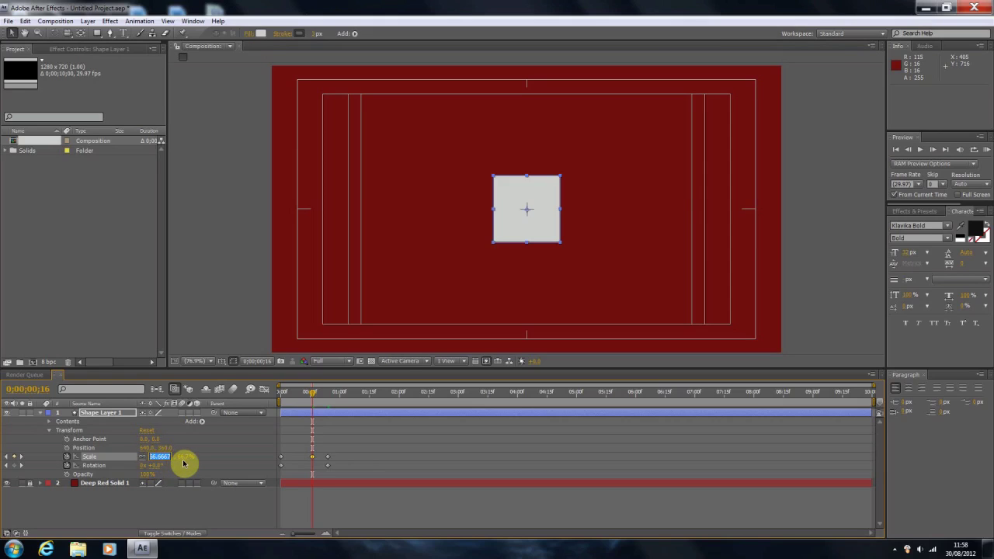
{"action": "type", "text": "110"}
{"action": "key", "text": "Return"}
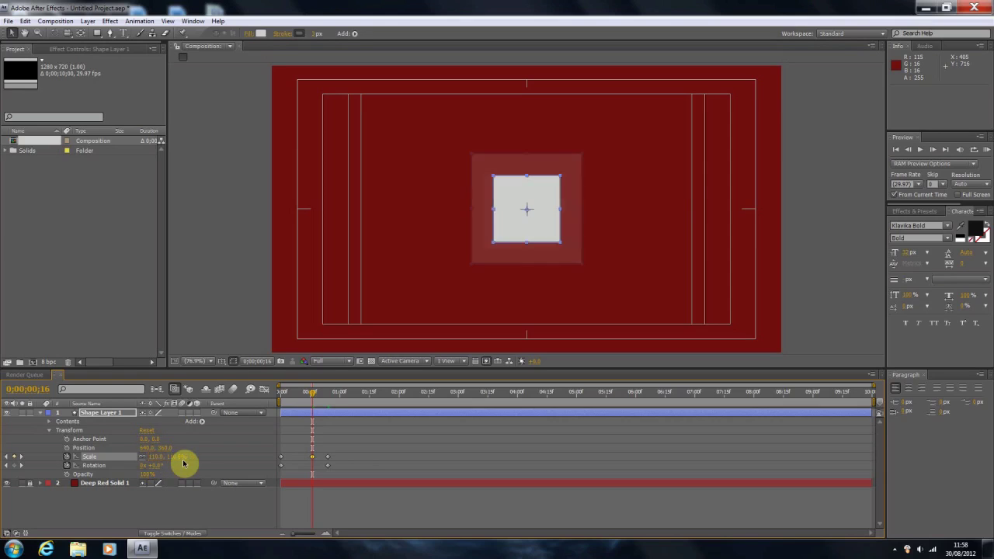
{"action": "left_click", "coordinate": [310, 393]}
{"action": "left_click_drag", "start_coordinate": [296, 396], "coordinate": [334, 394]}
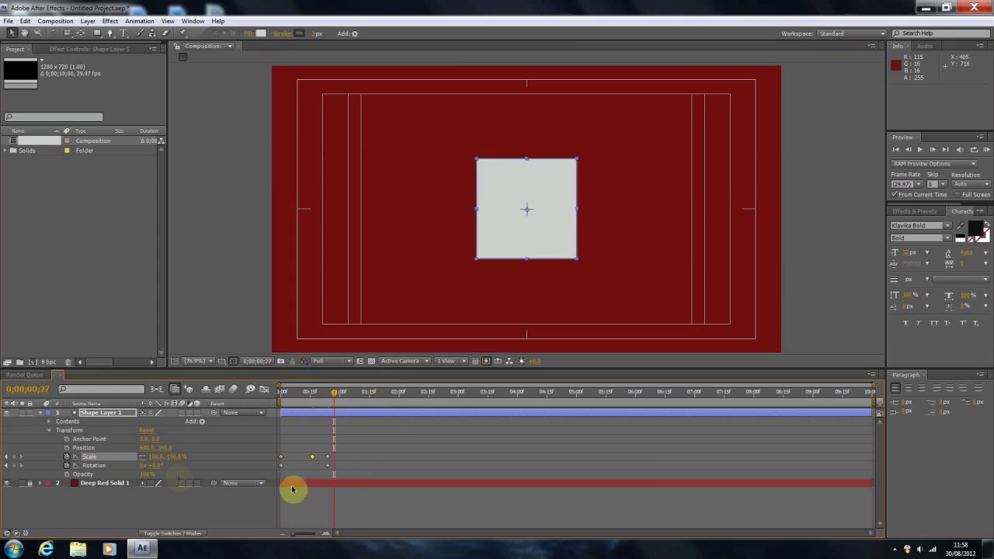
- Show the Scale curve in the Graph Editor and convert all three Scale keyframes to Auto Bezier
{"action": "left_click", "coordinate": [114, 457]}
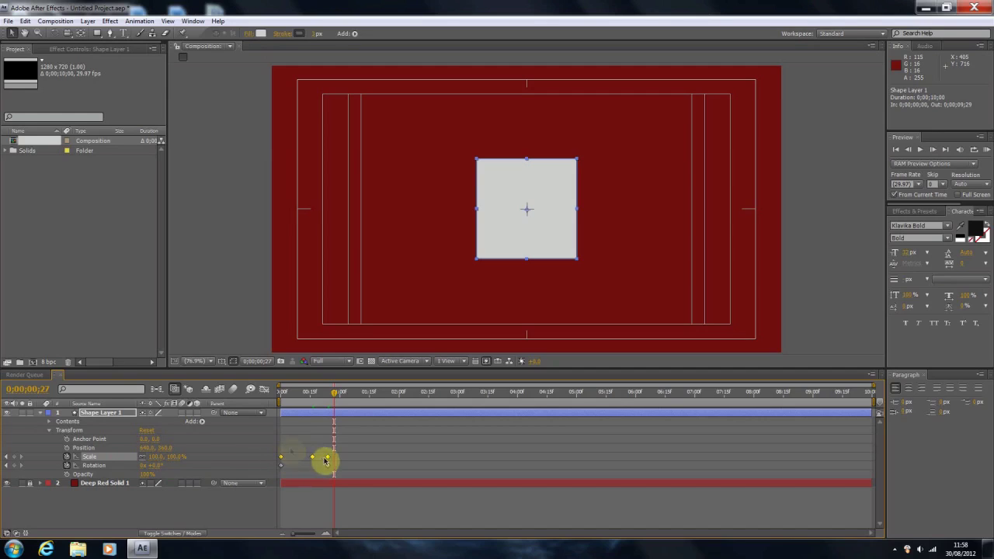
{"action": "left_click", "coordinate": [264, 390]}
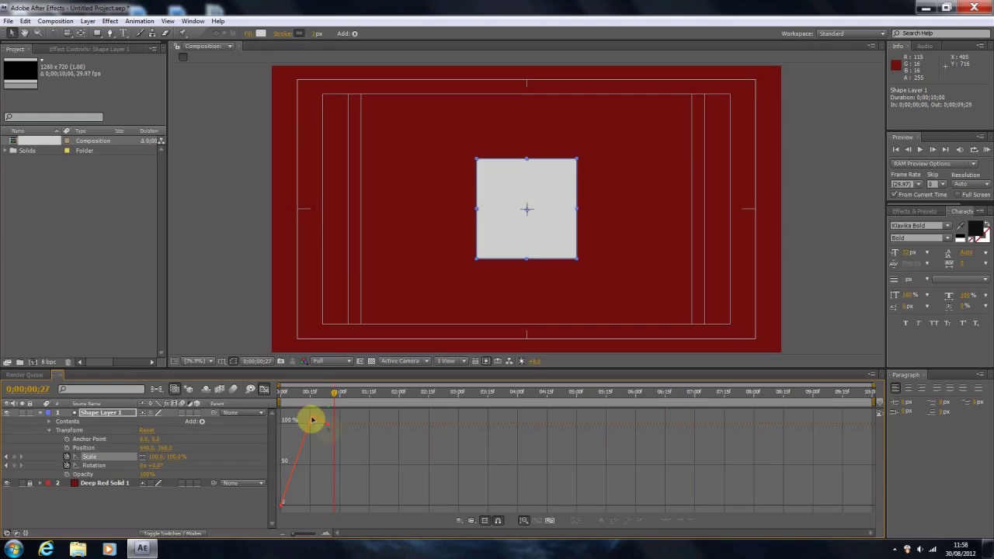
{"action": "mouse_move", "coordinate": [299, 457]}
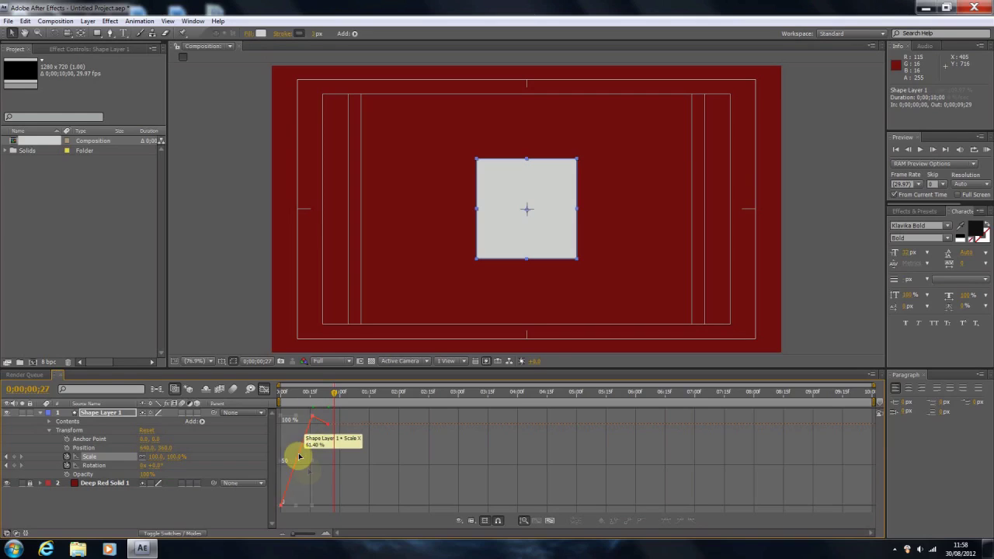
{"action": "double_click", "coordinate": [299, 457]}
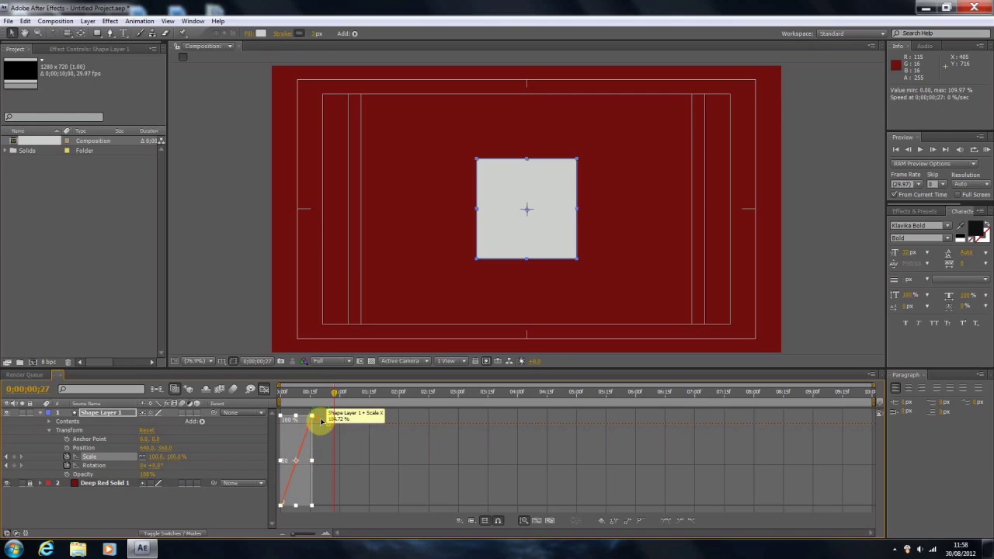
{"action": "left_click", "coordinate": [320, 422]}
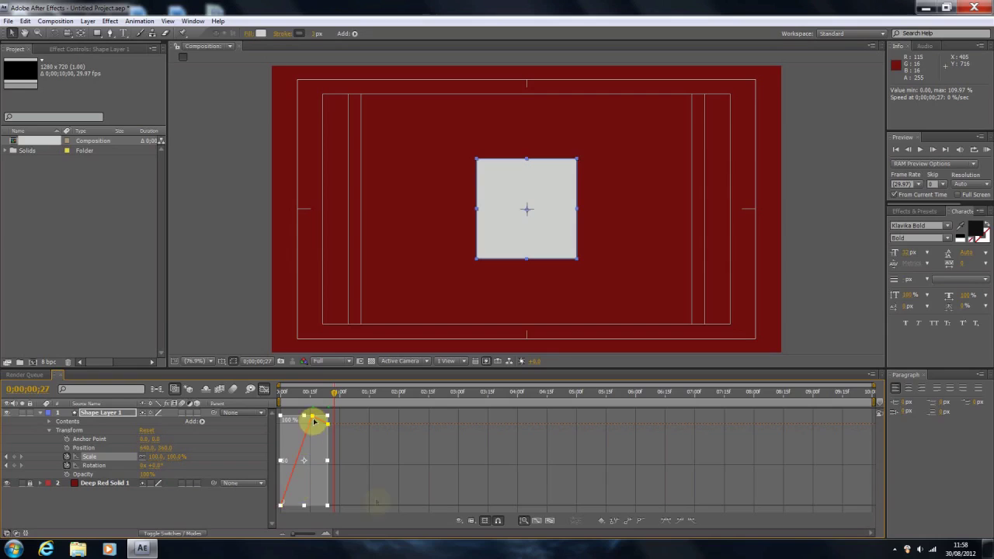
{"action": "left_click", "coordinate": [640, 526]}
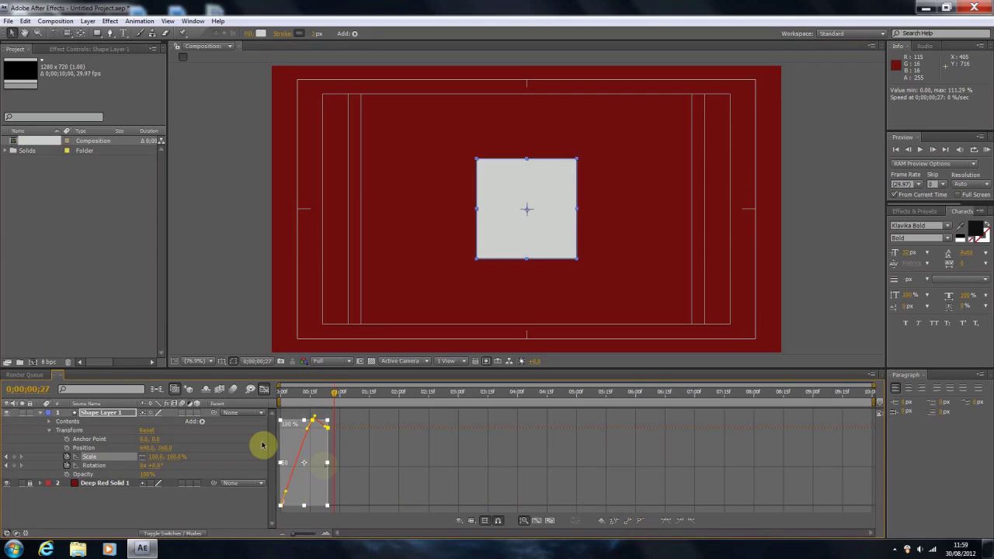
{"action": "mouse_move", "coordinate": [311, 422]}
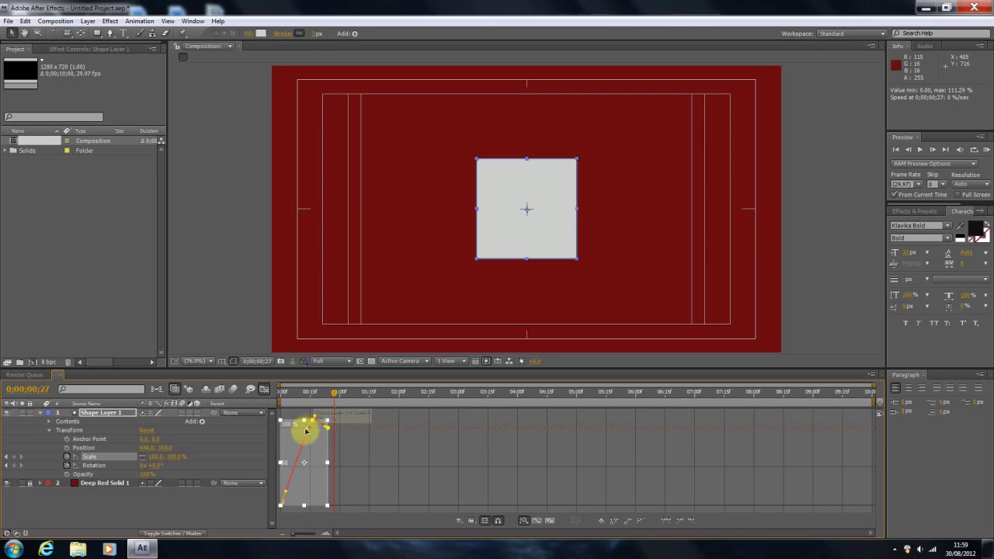
{"action": "left_click_drag", "start_coordinate": [309, 424], "coordinate": [315, 414]}
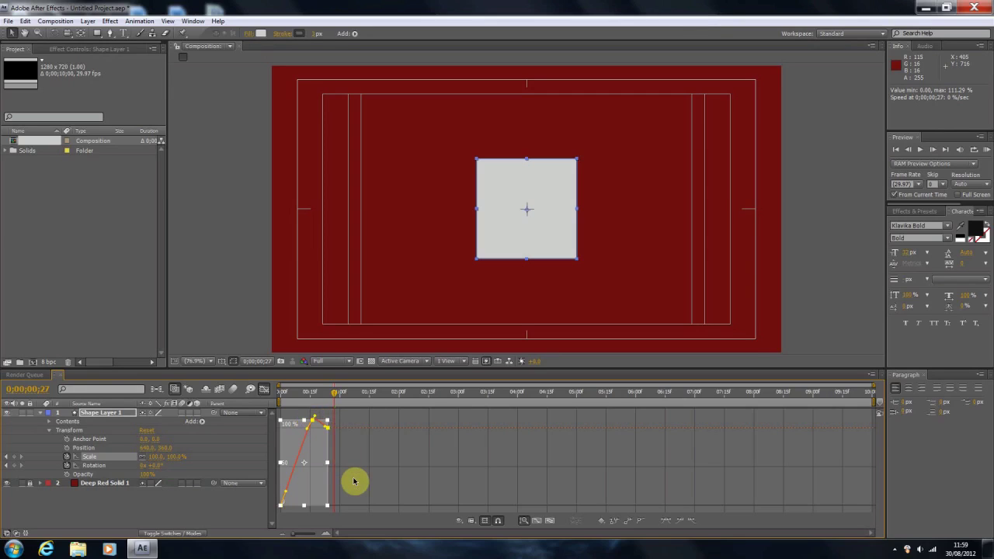
{"action": "left_click", "coordinate": [354, 481]}
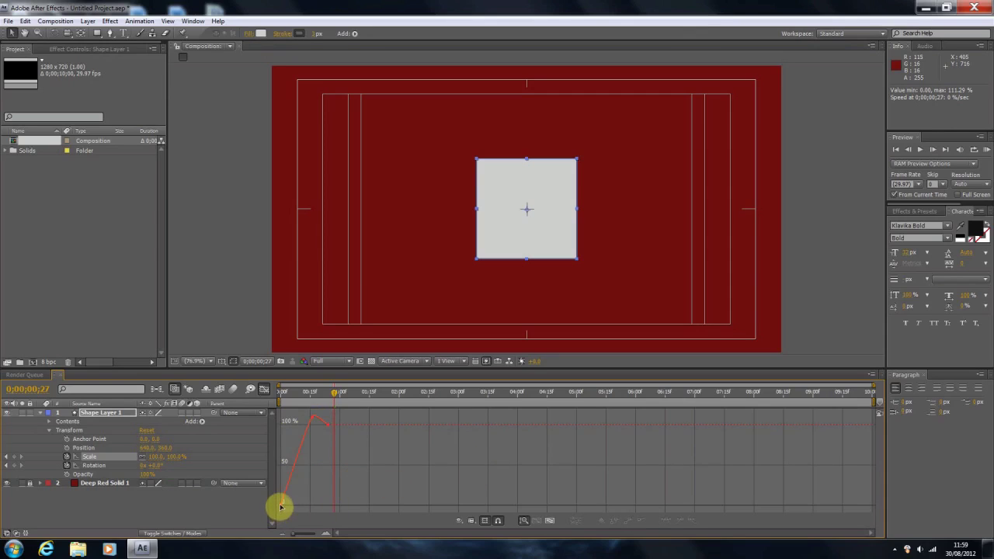
- Pull the first Scale keyframe's Bezier handle almost straight up so the curve rises steeply from the start
{"action": "left_click_drag", "start_coordinate": [281, 509], "coordinate": [288, 492]}
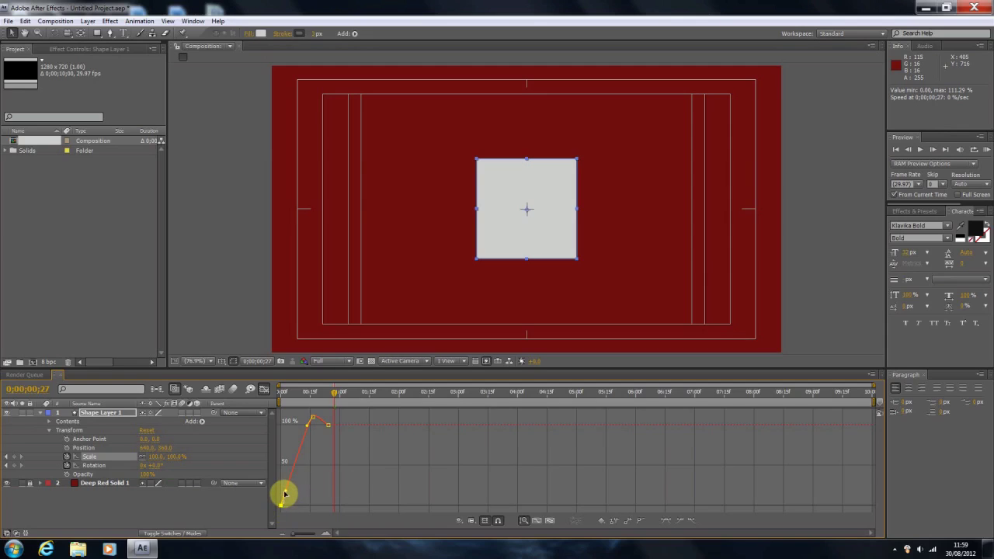
{"action": "left_click_drag", "start_coordinate": [286, 492], "coordinate": [280, 441]}
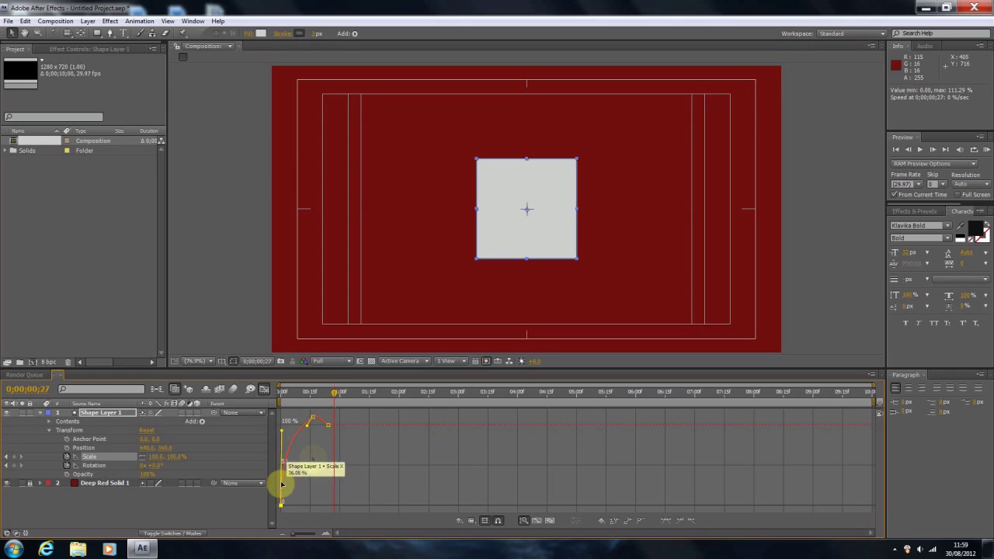
{"action": "left_click", "coordinate": [310, 456]}
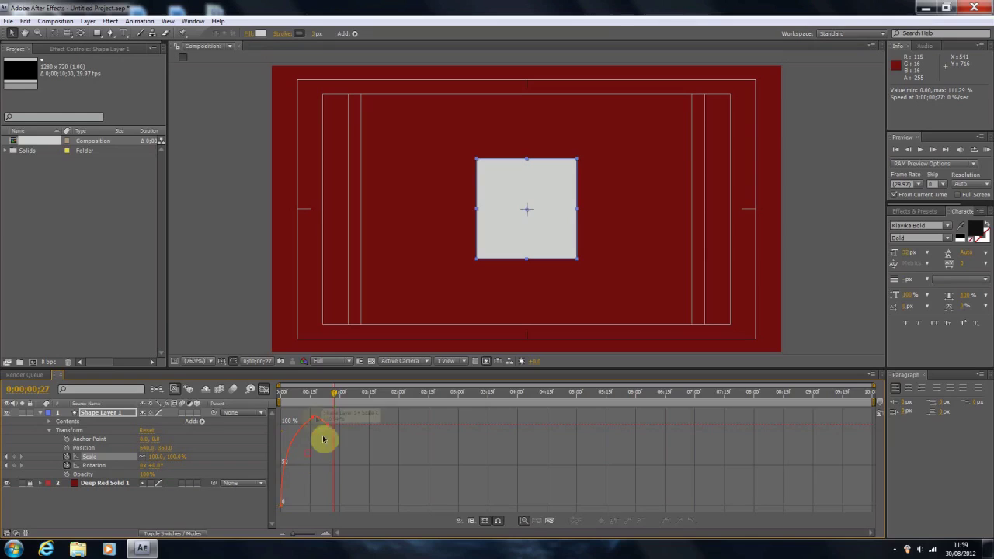
- Flatten the Bezier handles of the 110% Scale keyframe to smooth the curve's peak, and close the Graph Editor
{"action": "left_click", "coordinate": [313, 421]}
{"action": "mouse_move", "coordinate": [318, 419]}
{"action": "left_mouse_down"}
{"action": "mouse_move", "coordinate": [329, 416]}
{"action": "mouse_move", "coordinate": [325, 424]}
{"action": "left_mouse_up"}
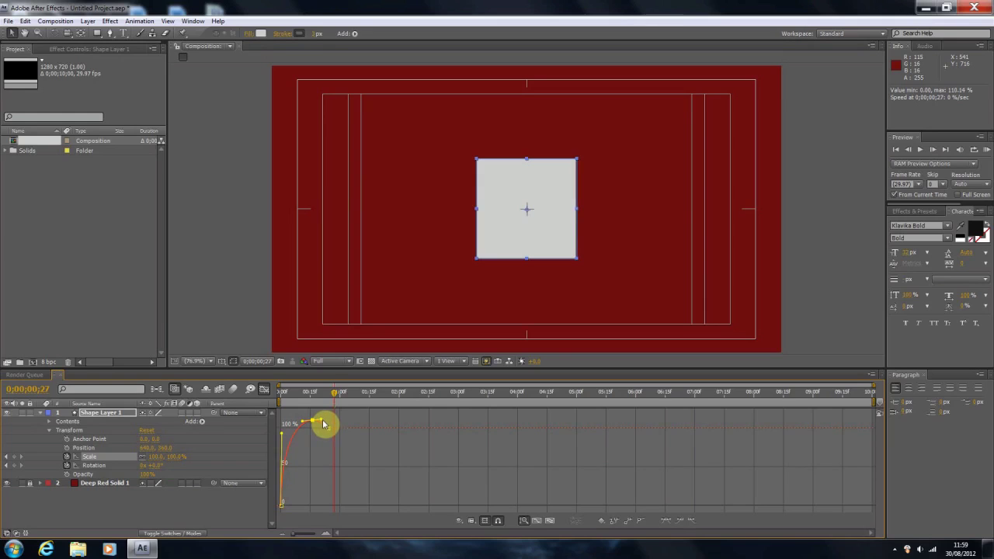
{"action": "mouse_move", "coordinate": [325, 425]}
{"action": "left_mouse_down"}
{"action": "mouse_move", "coordinate": [306, 417]}
{"action": "mouse_move", "coordinate": [330, 415]}
{"action": "left_mouse_up"}
{"action": "left_click_drag", "start_coordinate": [291, 433], "coordinate": [311, 422]}
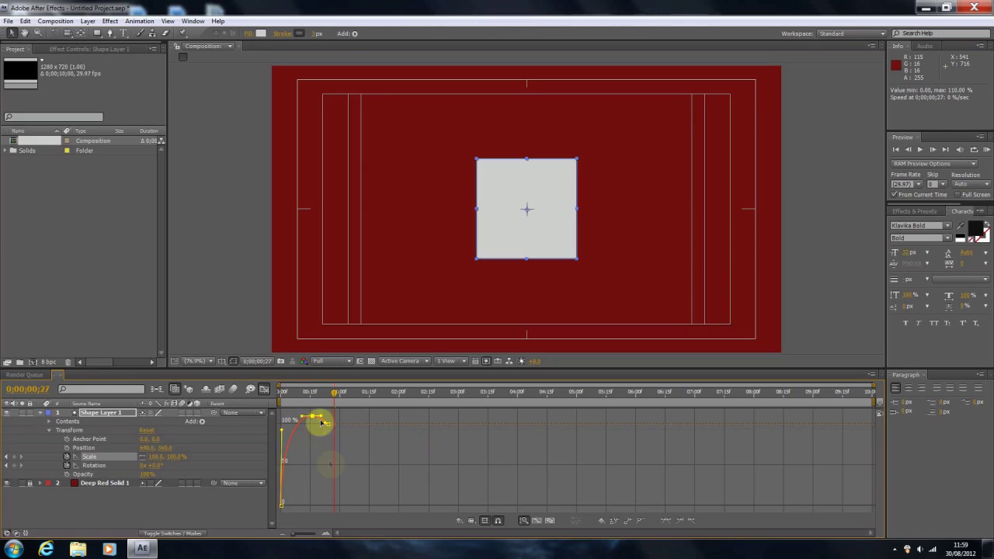
{"action": "left_click", "coordinate": [322, 448]}
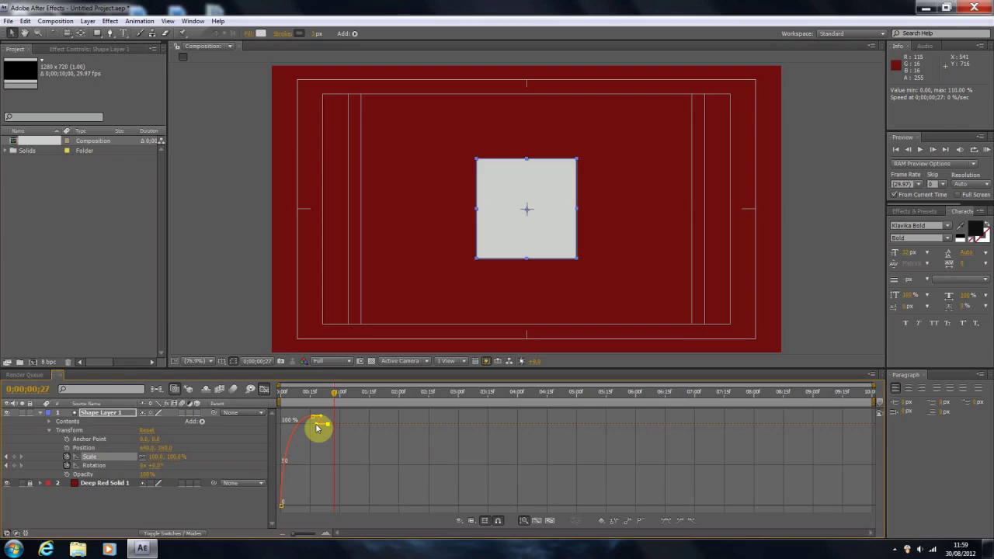
{"action": "mouse_move", "coordinate": [315, 419]}
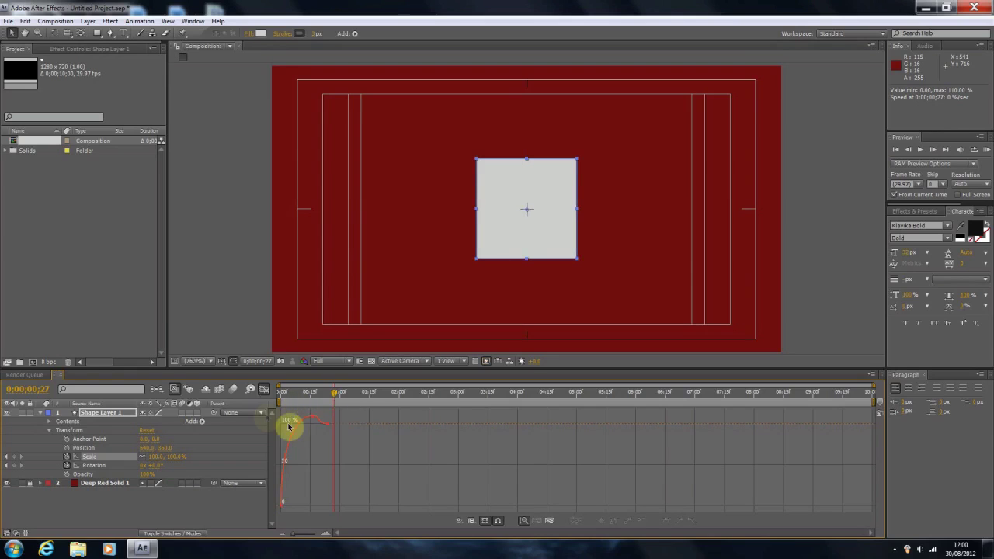
{"action": "left_click", "coordinate": [265, 392]}
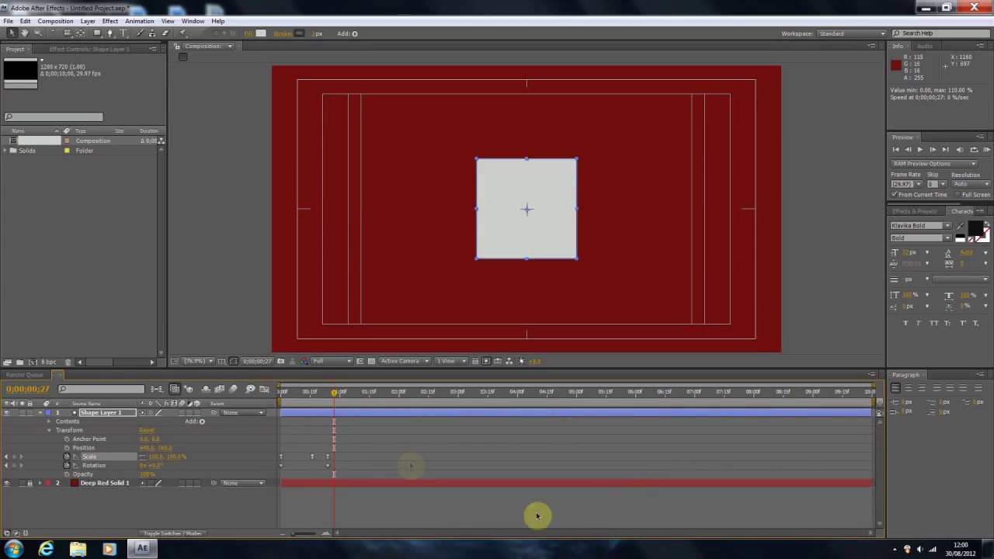
- Review the eased Scale keyframes on the timeline and preview the frames around 0;00;00;24 to 0;00;00;26
{"action": "left_click", "coordinate": [327, 462]}
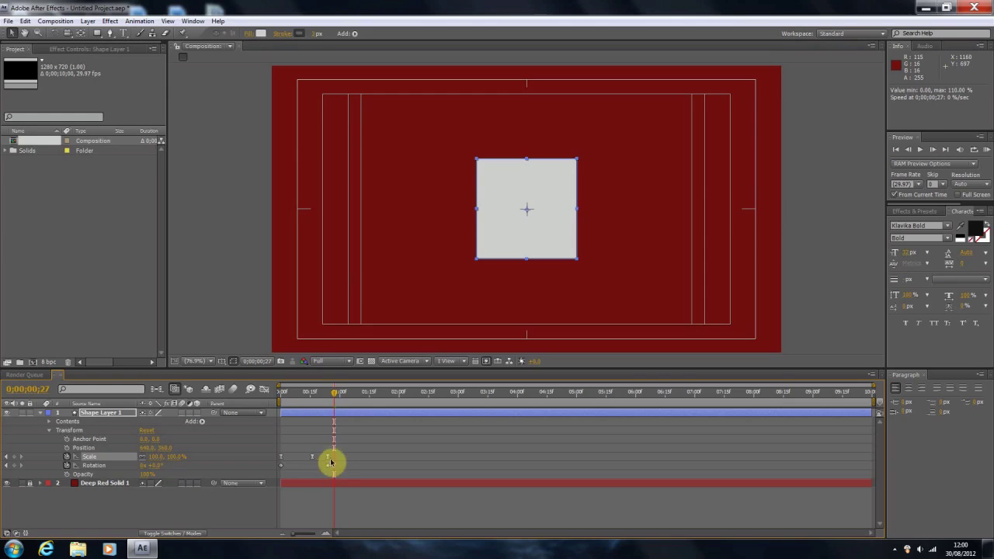
{"action": "left_click", "coordinate": [281, 458]}
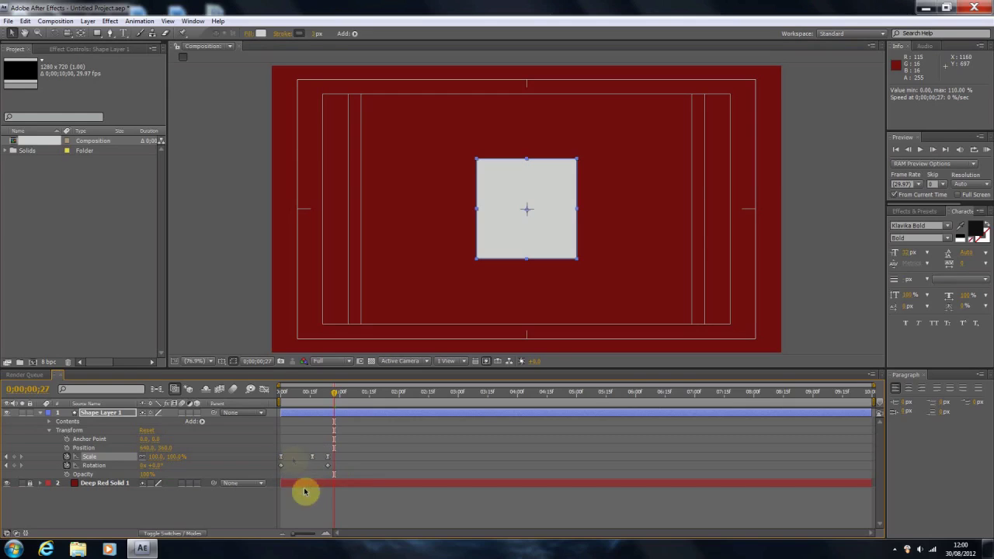
{"action": "left_click", "coordinate": [7, 465]}
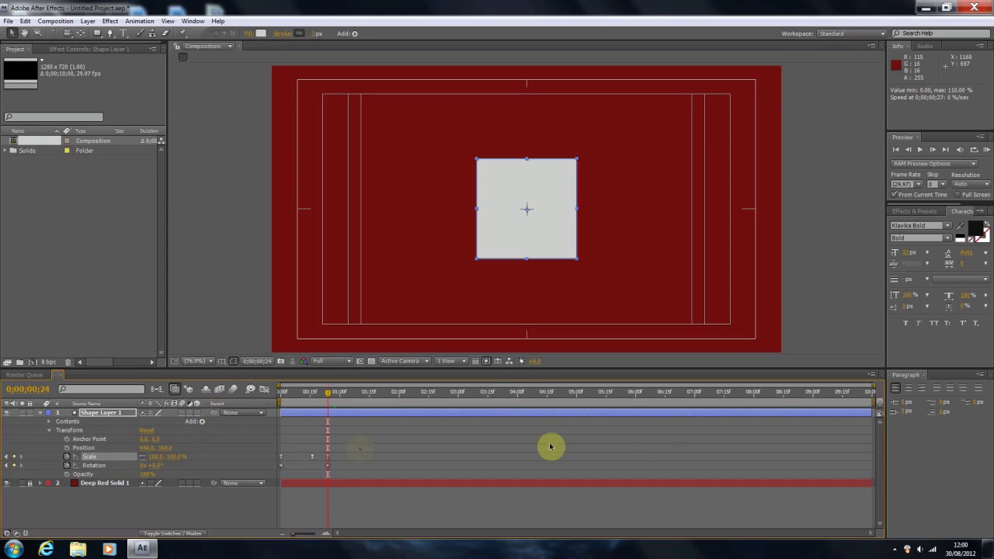
{"action": "mouse_move", "coordinate": [327, 383]}
{"action": "left_mouse_down"}
{"action": "mouse_move", "coordinate": [314, 396]}
{"action": "mouse_move", "coordinate": [271, 395]}
{"action": "mouse_move", "coordinate": [349, 385]}
{"action": "mouse_move", "coordinate": [339, 384]}
{"action": "left_mouse_up"}
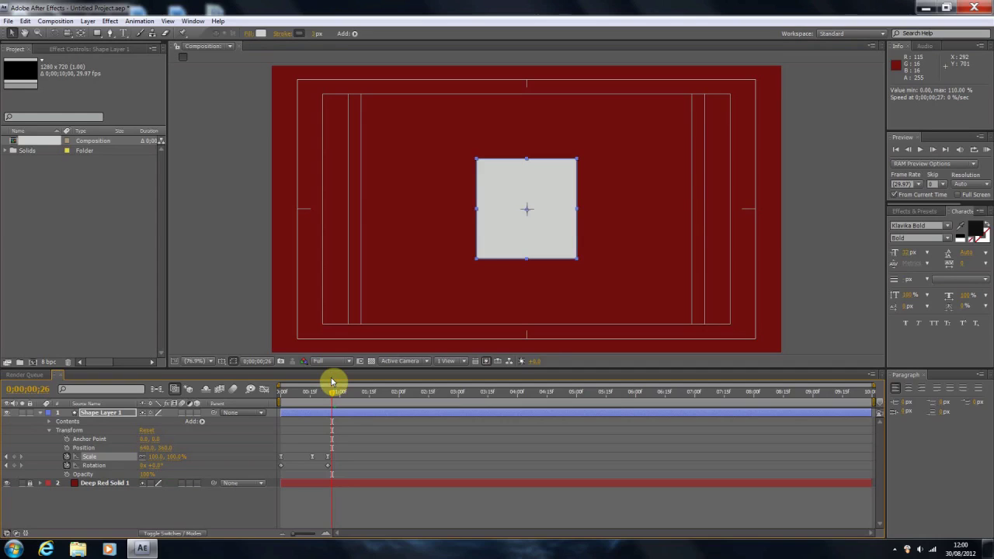
{"action": "left_click", "coordinate": [332, 458]}
{"action": "left_click", "coordinate": [332, 458]}
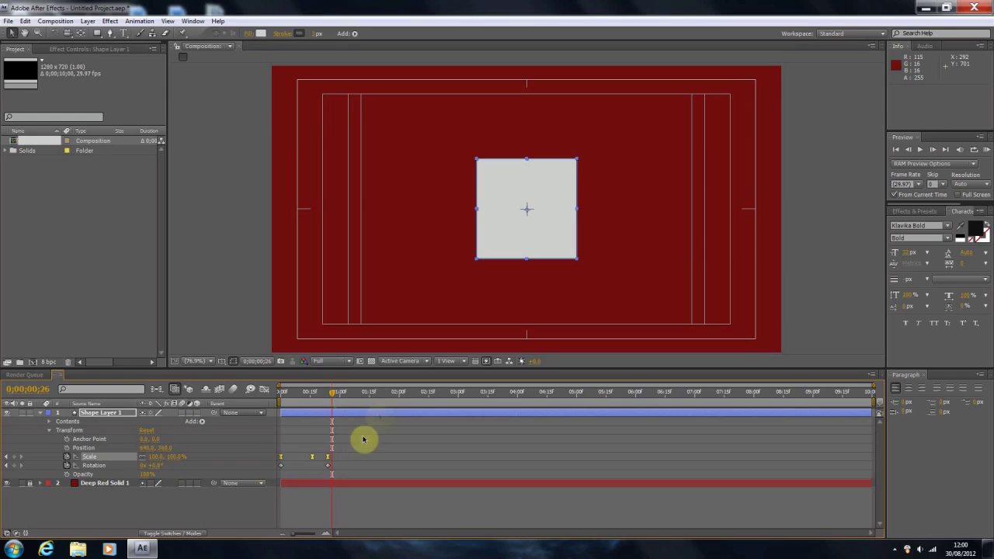
{"action": "left_click", "coordinate": [370, 468]}
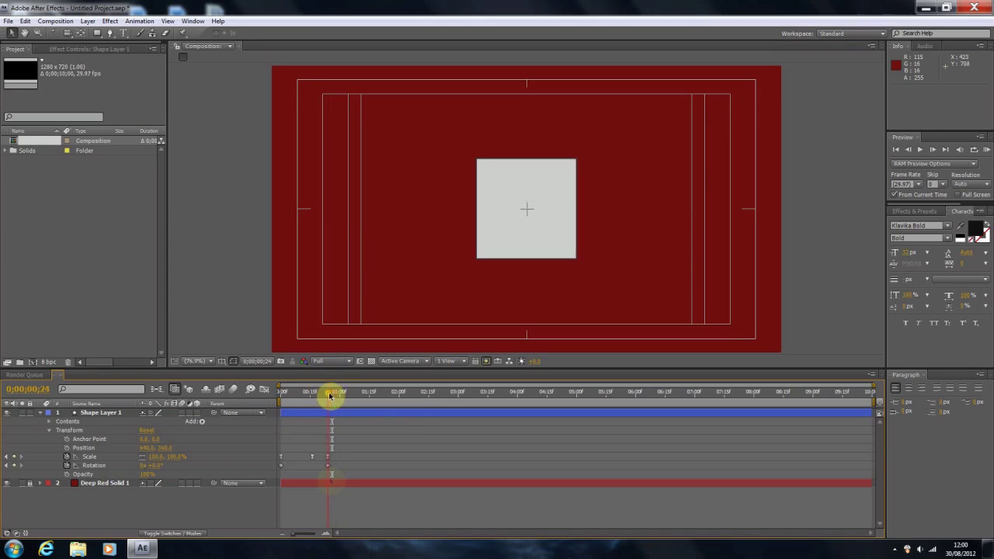
- Set the shape layer's Rotation to 225° at the 0;00;00;24 keyframe and preview the animation up to 0;00;01;00
{"action": "left_click", "coordinate": [328, 466]}
{"action": "left_click", "coordinate": [93, 466]}
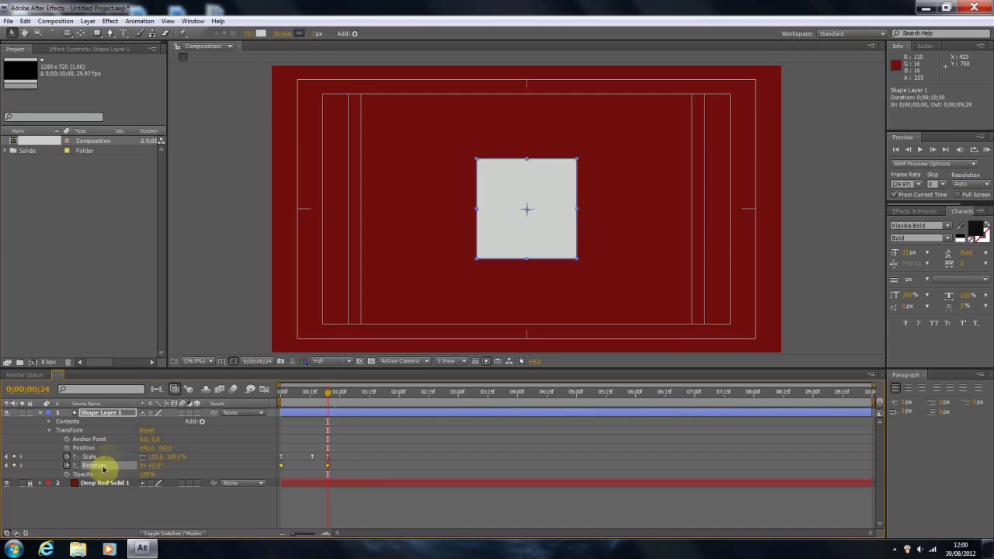
{"action": "left_click", "coordinate": [327, 466]}
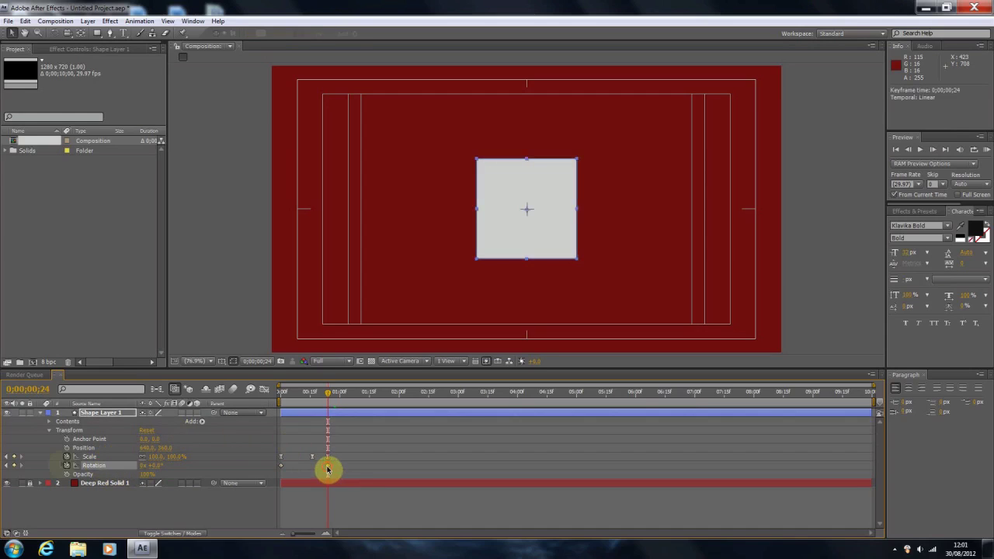
{"action": "left_click", "coordinate": [160, 466]}
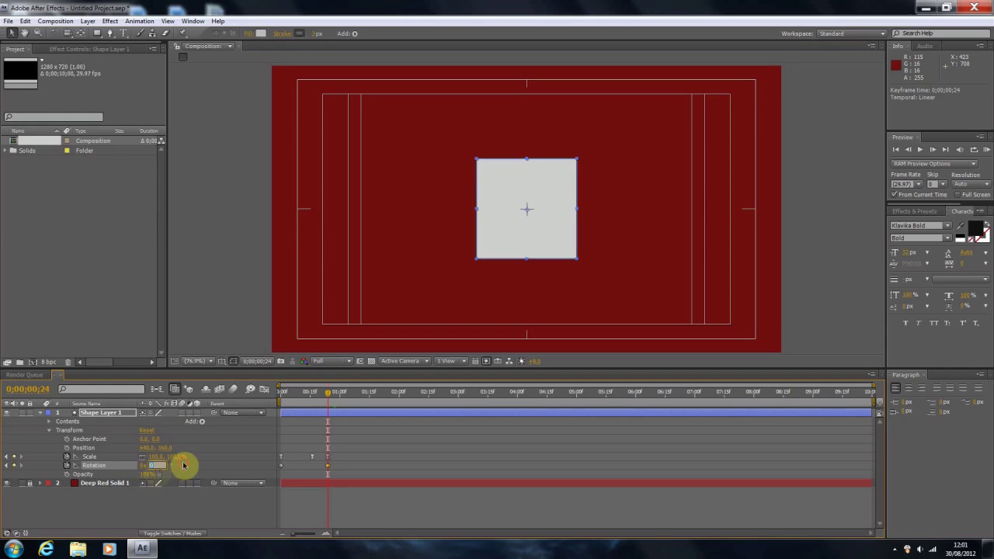
{"action": "left_click_drag", "start_coordinate": [156, 466], "coordinate": [279, 477]}
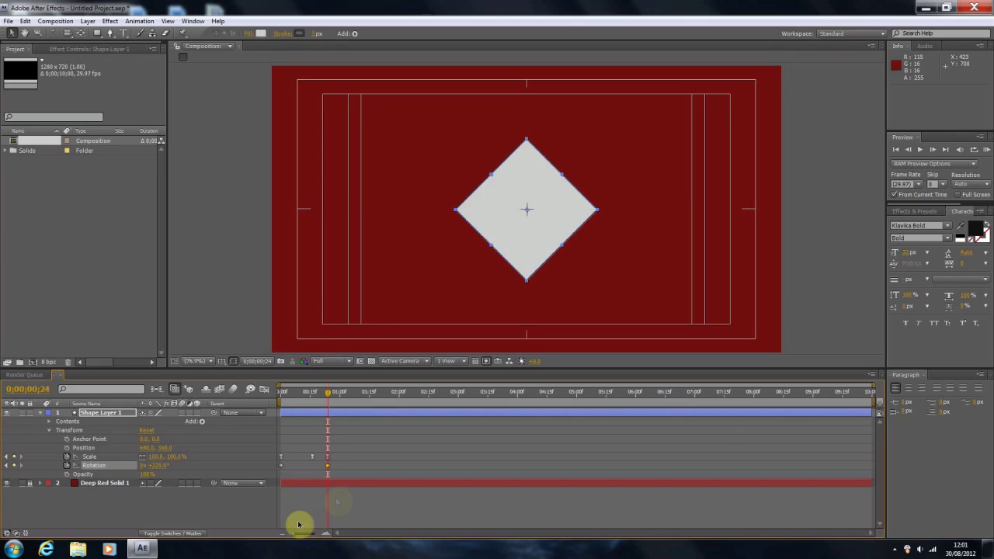
{"action": "mouse_move", "coordinate": [329, 393]}
{"action": "left_mouse_down"}
{"action": "mouse_move", "coordinate": [270, 410]}
{"action": "mouse_move", "coordinate": [338, 409]}
{"action": "left_mouse_up"}
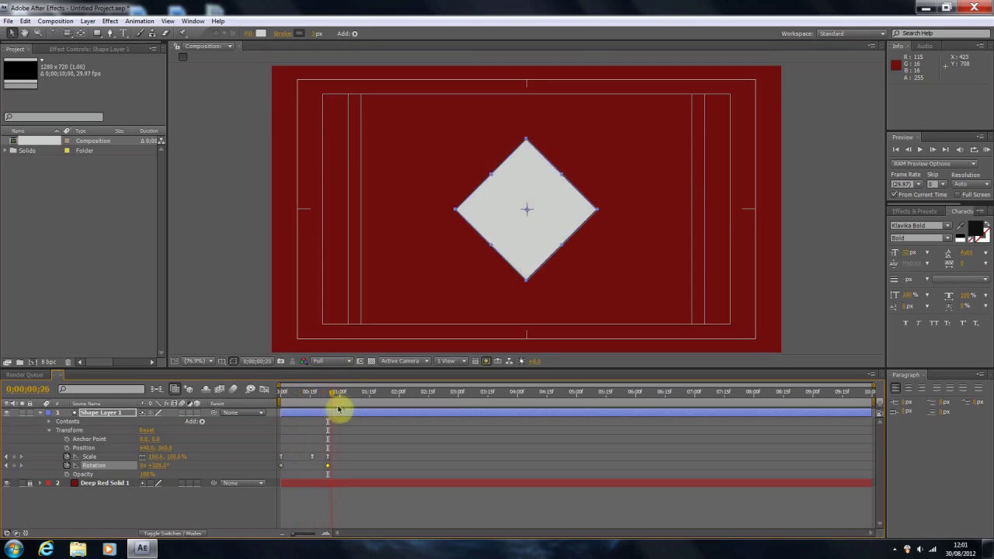
{"action": "left_click", "coordinate": [792, 266]}
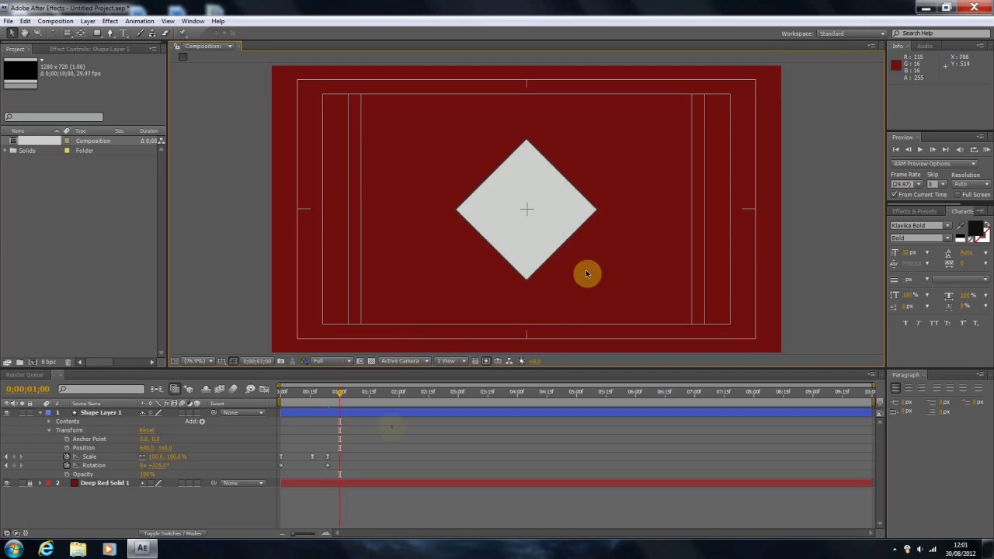
- Collapse the diamond layer's properties and add a new empty shape layer to the composition
{"action": "left_click", "coordinate": [40, 413]}
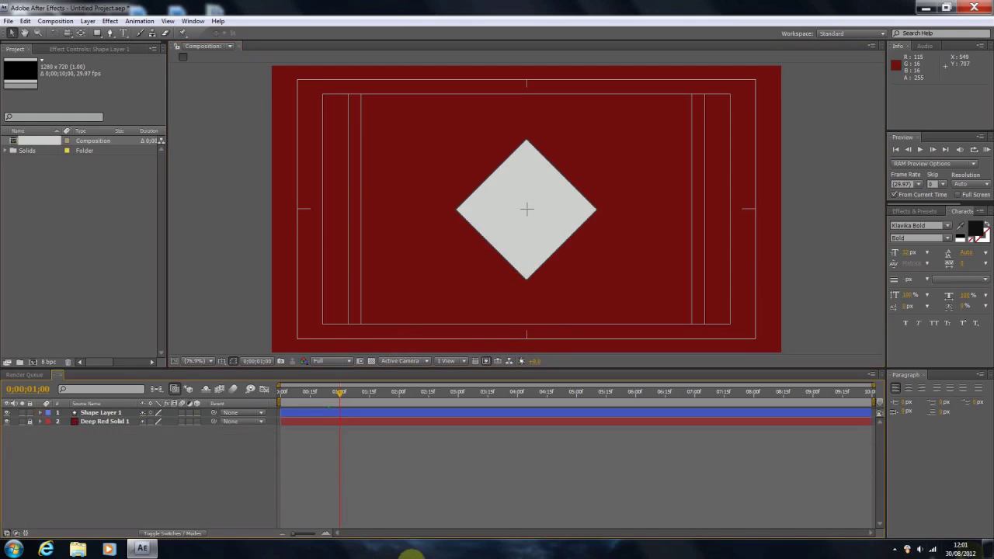
{"action": "left_click", "coordinate": [895, 549]}
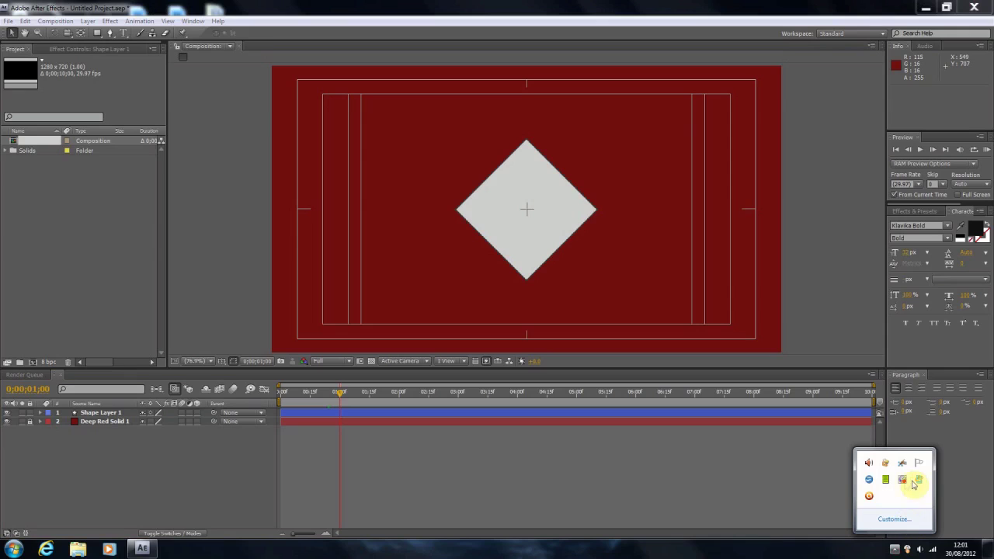
{"action": "left_click", "coordinate": [493, 466]}
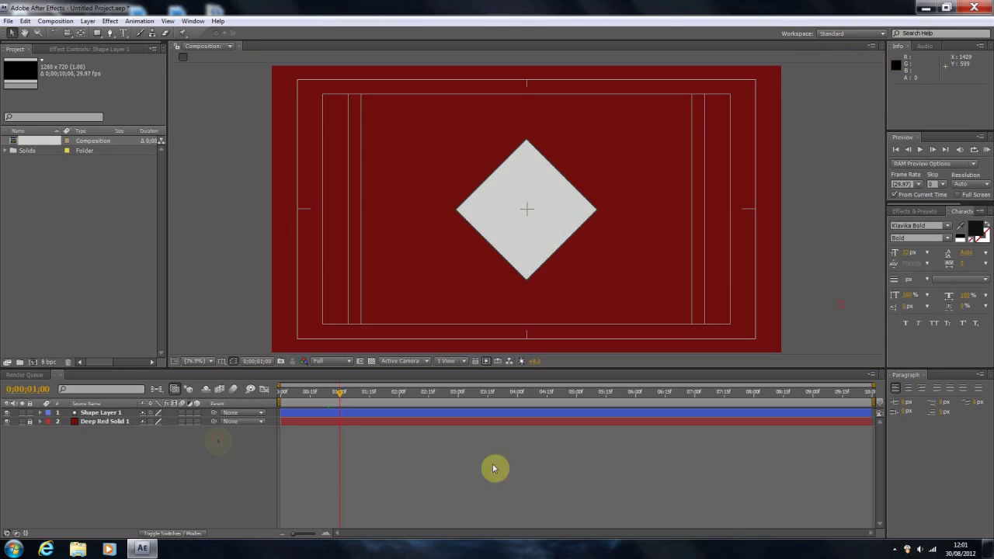
{"action": "right_click", "coordinate": [217, 441]}
{"action": "mouse_move", "coordinate": [224, 436]}
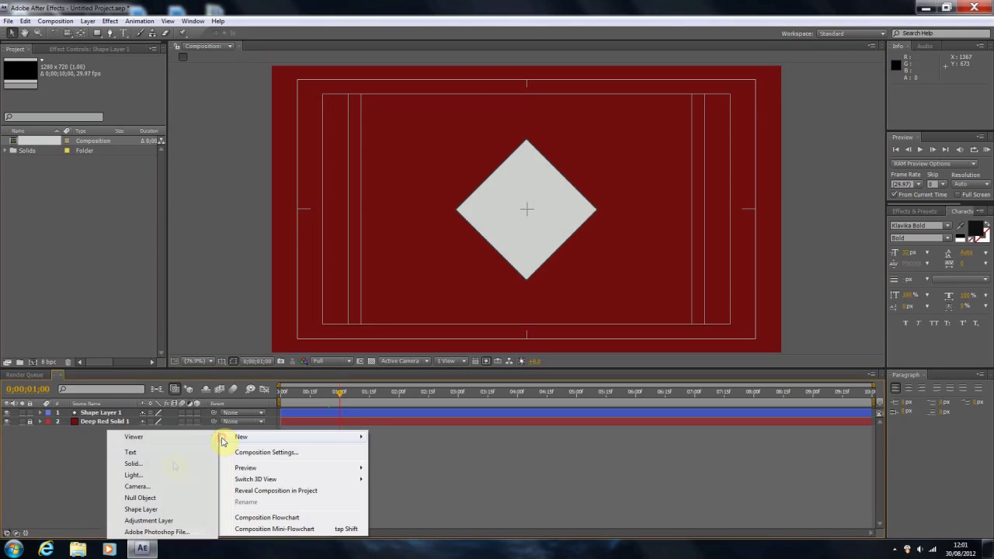
{"action": "left_click", "coordinate": [164, 510]}
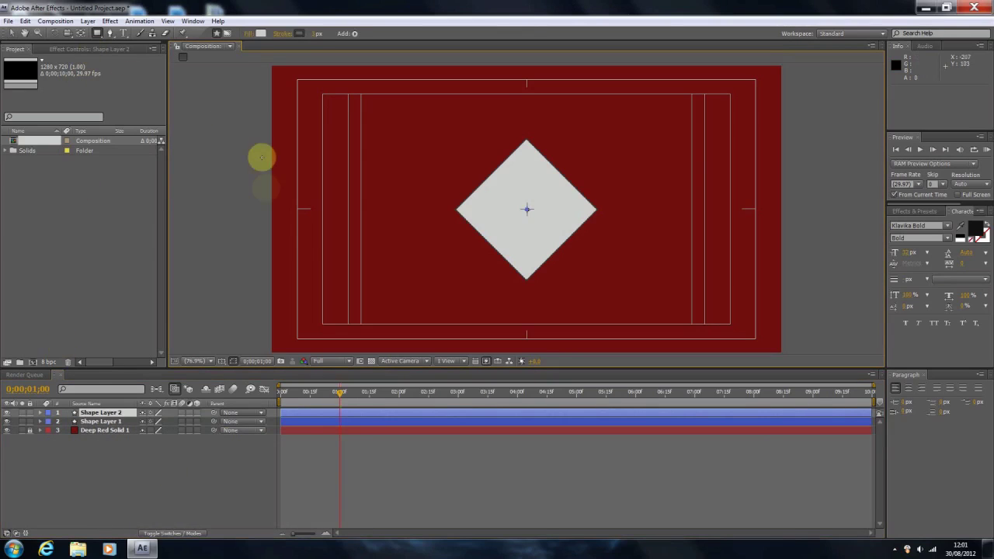
- Draw a thin horizontal rectangle about 1283 × 39 px on the new shape layer, across the frame's full width through the centre
{"action": "left_click", "coordinate": [40, 412]}
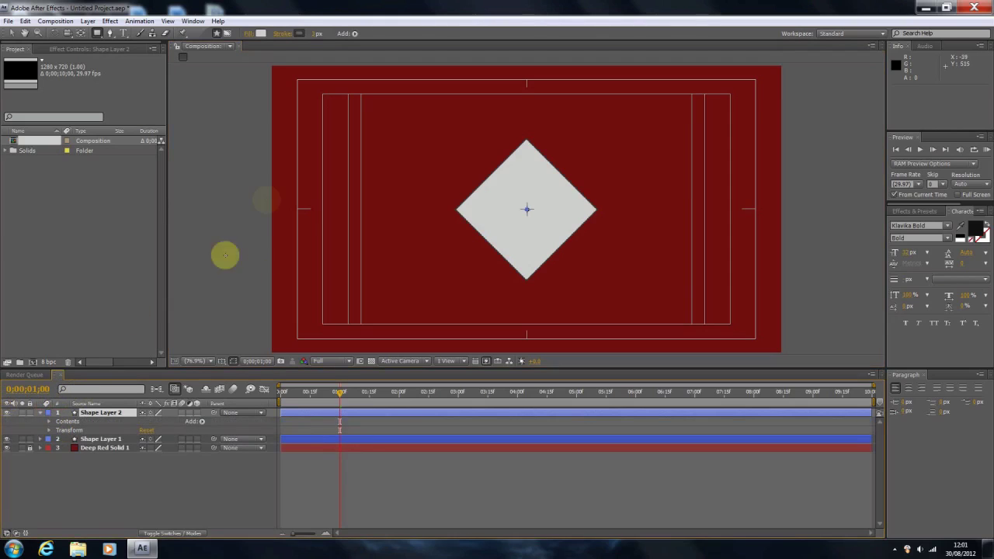
{"action": "left_click_drag", "start_coordinate": [271, 203], "coordinate": [783, 215]}
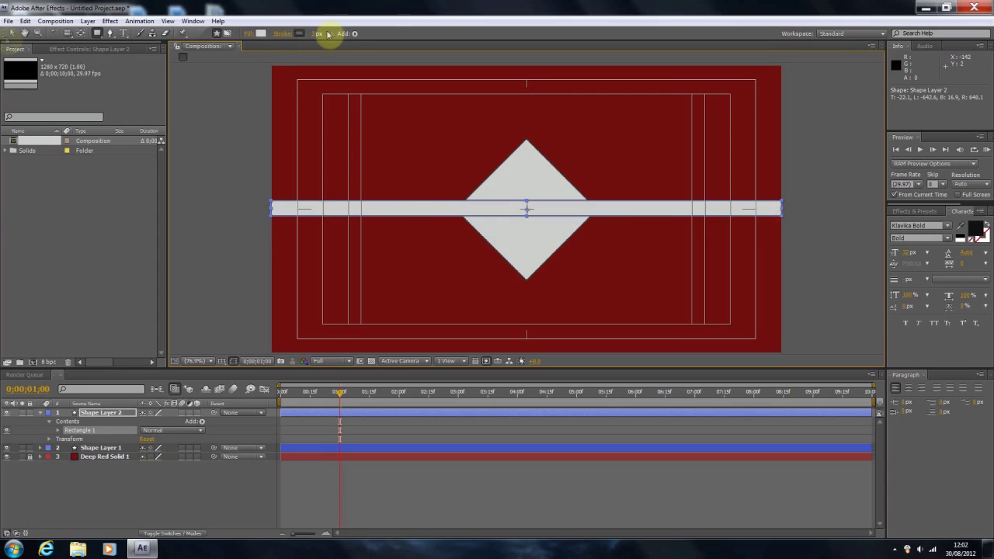
{"action": "left_click", "coordinate": [11, 33]}
{"action": "left_click", "coordinate": [209, 253]}
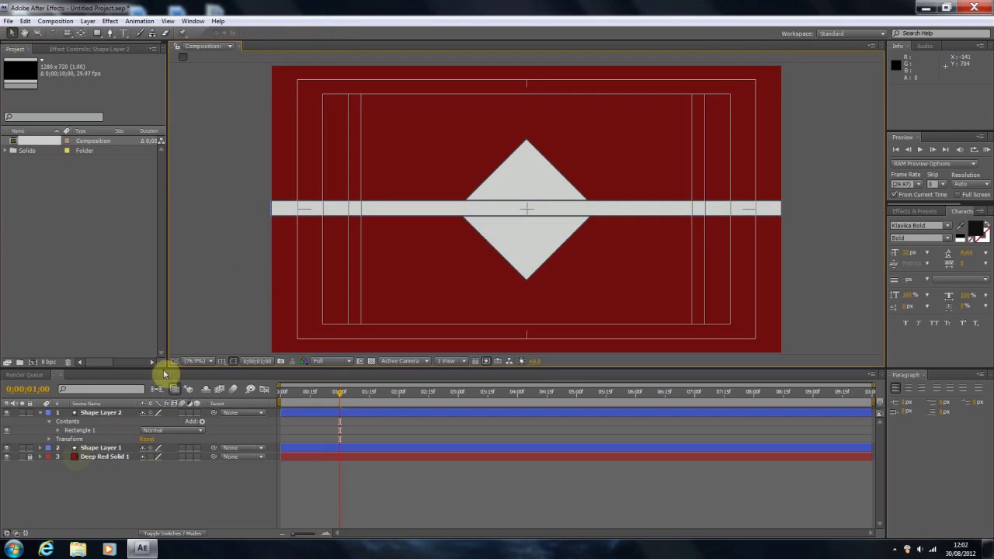
- Start Scale keyframes for the bar at 0;00;01;00, unlink its proportions and set the horizontal scale to 0%
{"action": "left_click", "coordinate": [61, 440]}
{"action": "left_click", "coordinate": [46, 441]}
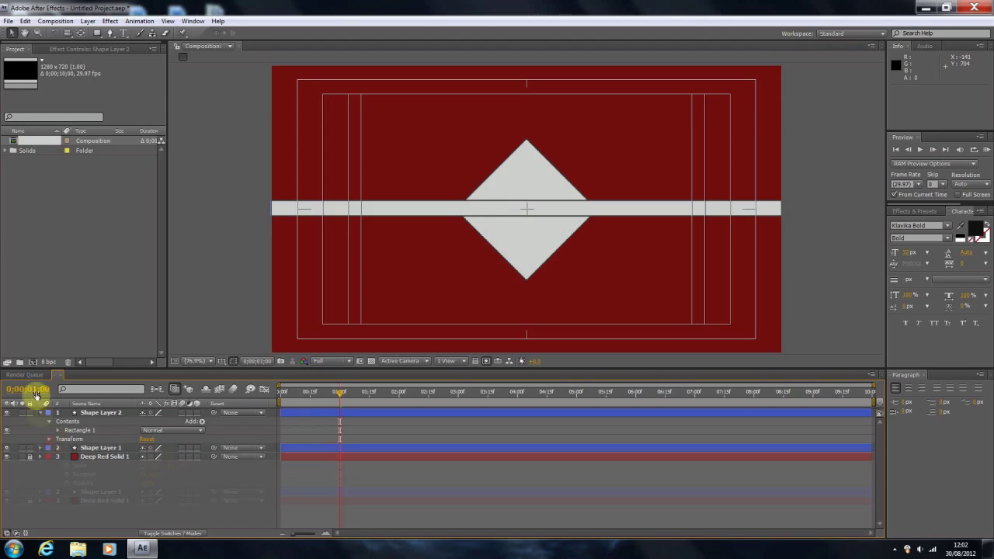
{"action": "left_click", "coordinate": [49, 439]}
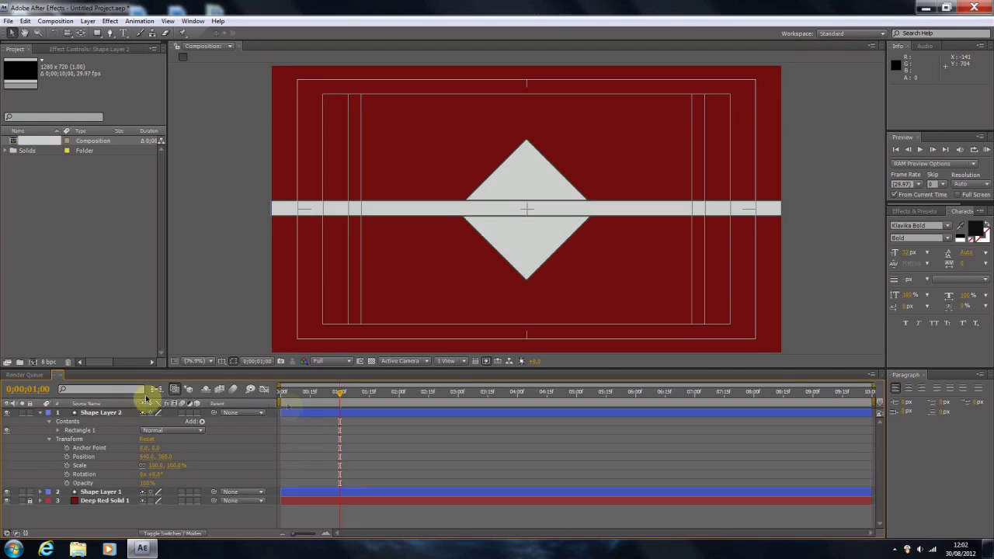
{"action": "left_click", "coordinate": [67, 465]}
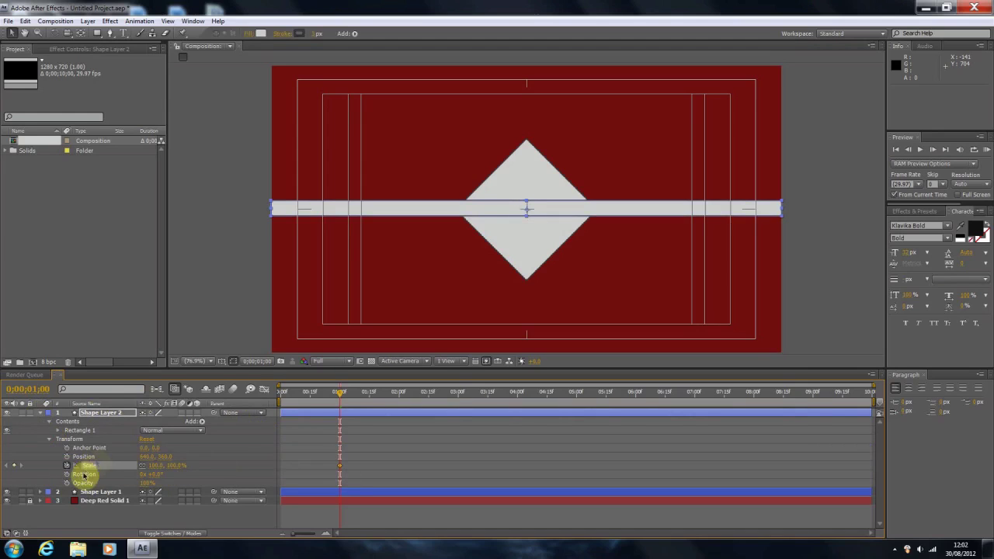
{"action": "left_click", "coordinate": [142, 466]}
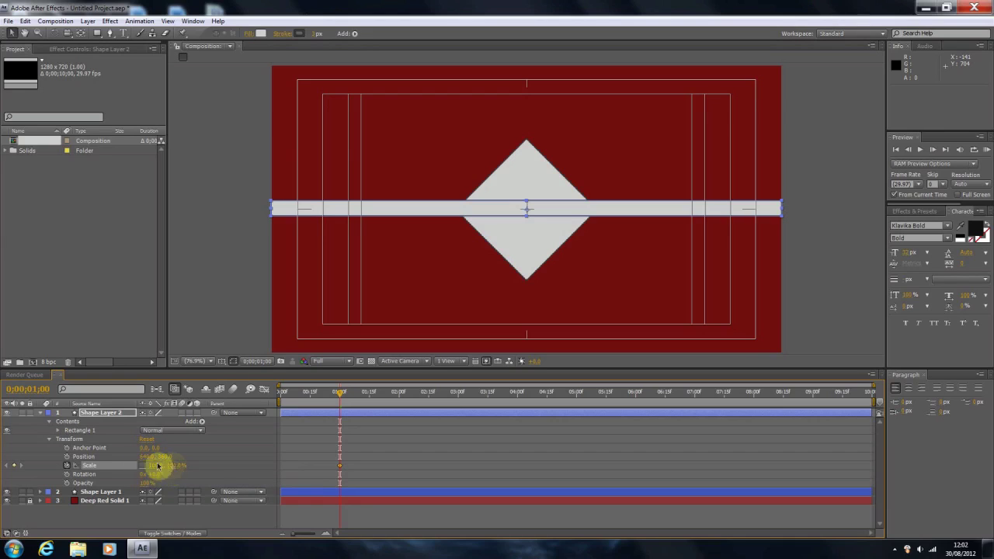
{"action": "left_click_drag", "start_coordinate": [151, 466], "coordinate": [109, 470]}
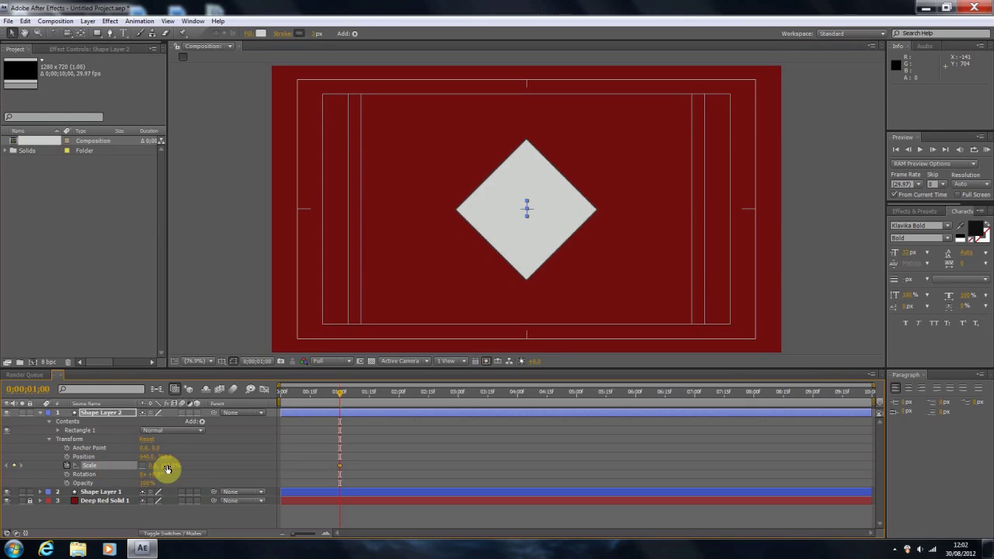
{"action": "left_click_drag", "start_coordinate": [167, 469], "coordinate": [145, 469]}
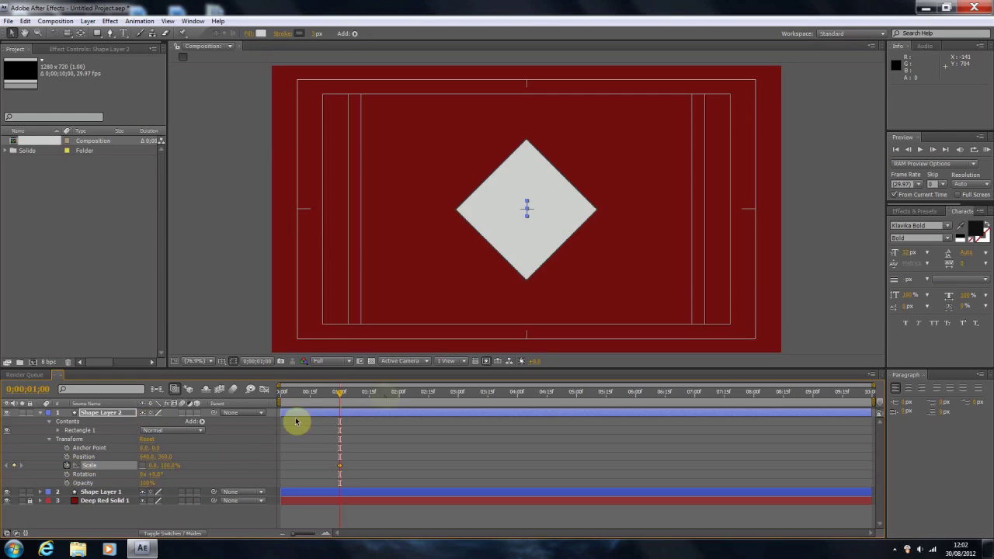
- Set the bar's horizontal Scale to 100% at 0;00;01;25 and move the current time to 0;00;02;01
{"action": "left_click", "coordinate": [388, 398]}
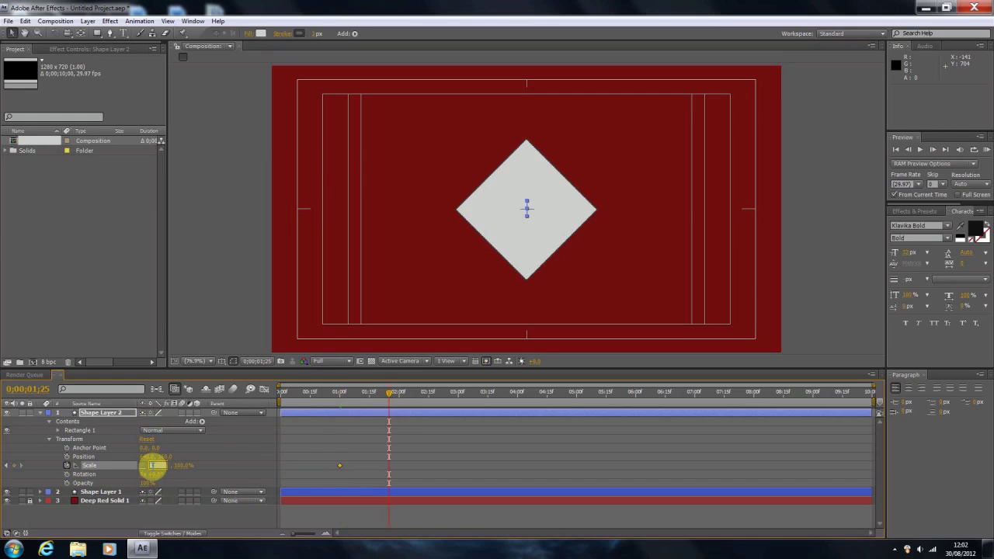
{"action": "type", "text": "100"}
{"action": "key", "text": "Return"}
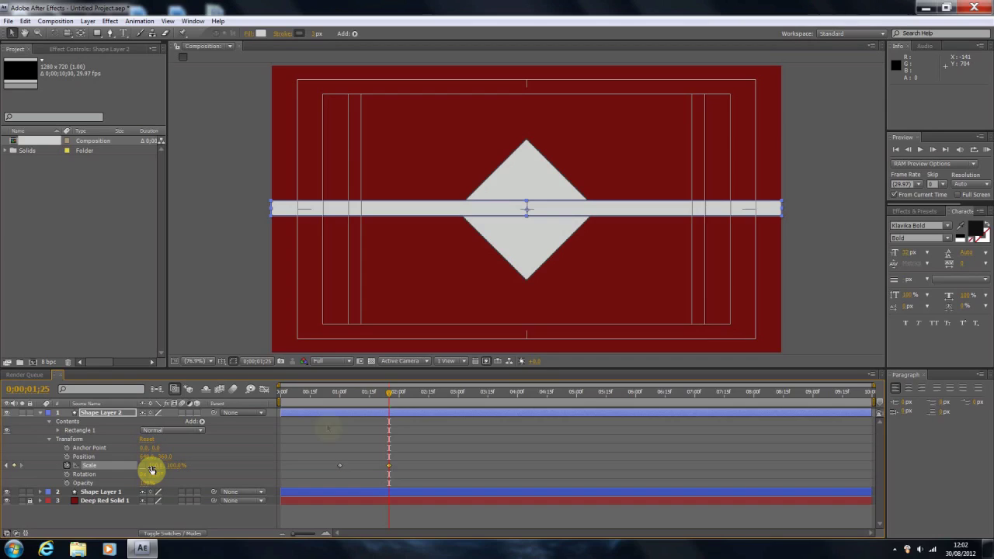
{"action": "left_click", "coordinate": [793, 327]}
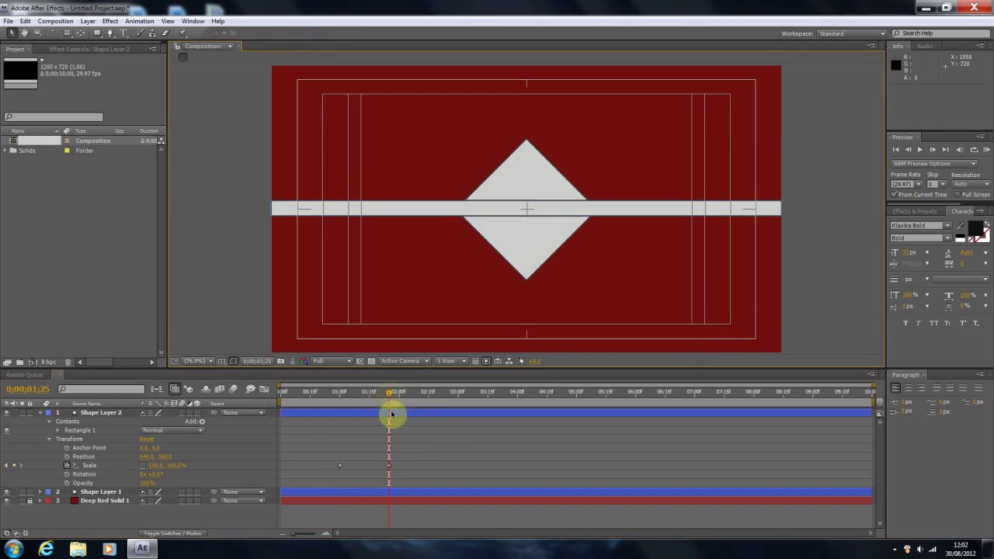
{"action": "mouse_move", "coordinate": [388, 395]}
{"action": "left_mouse_down"}
{"action": "mouse_move", "coordinate": [344, 395]}
{"action": "mouse_move", "coordinate": [401, 395]}
{"action": "left_mouse_up"}
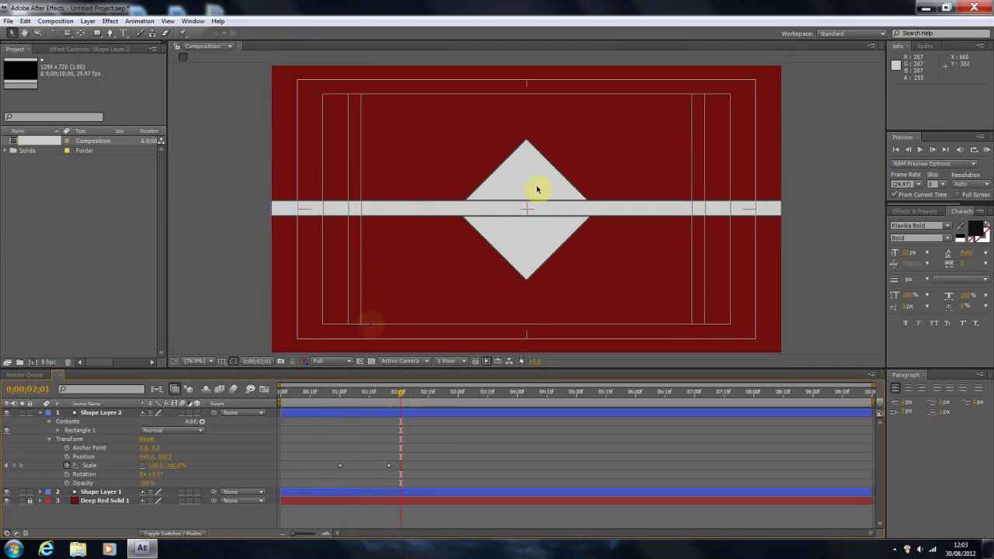
- Collapse the bar's shape layer and reorder it beneath the diamond's layer
{"action": "left_click", "coordinate": [43, 416]}
{"action": "left_click_drag", "start_coordinate": [94, 413], "coordinate": [98, 428]}
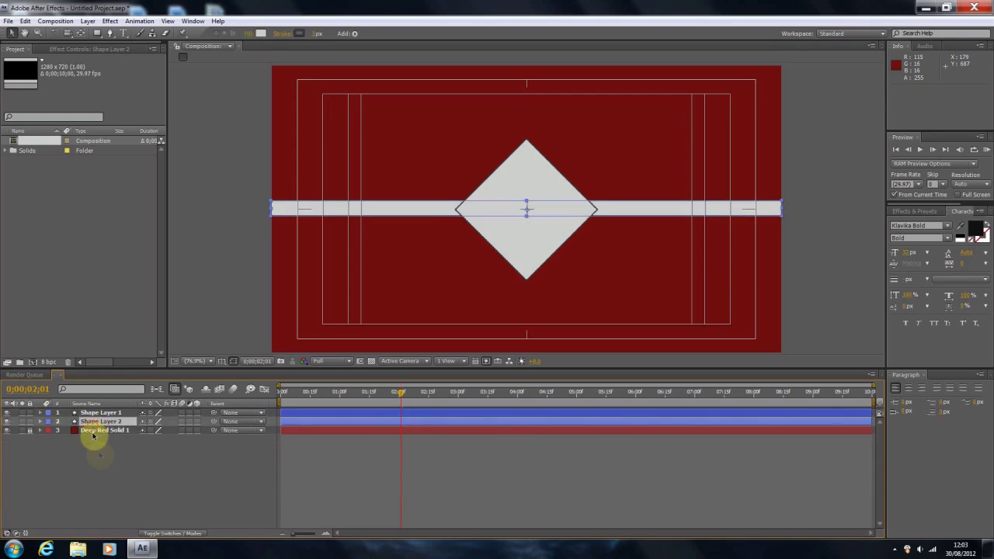
{"action": "left_click", "coordinate": [101, 454]}
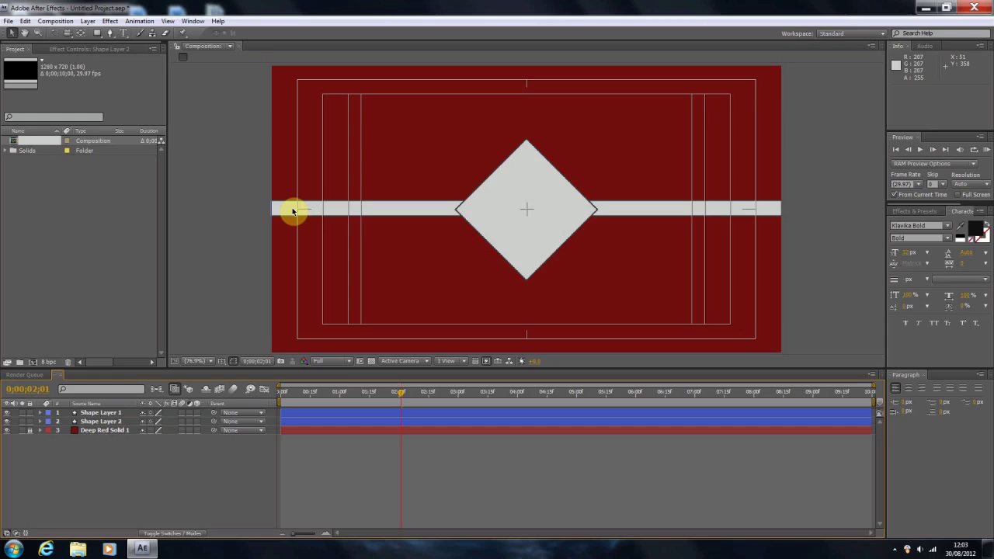
{"action": "right_click", "coordinate": [200, 487]}
{"action": "mouse_move", "coordinate": [221, 437]}
{"action": "left_click", "coordinate": [136, 464]}
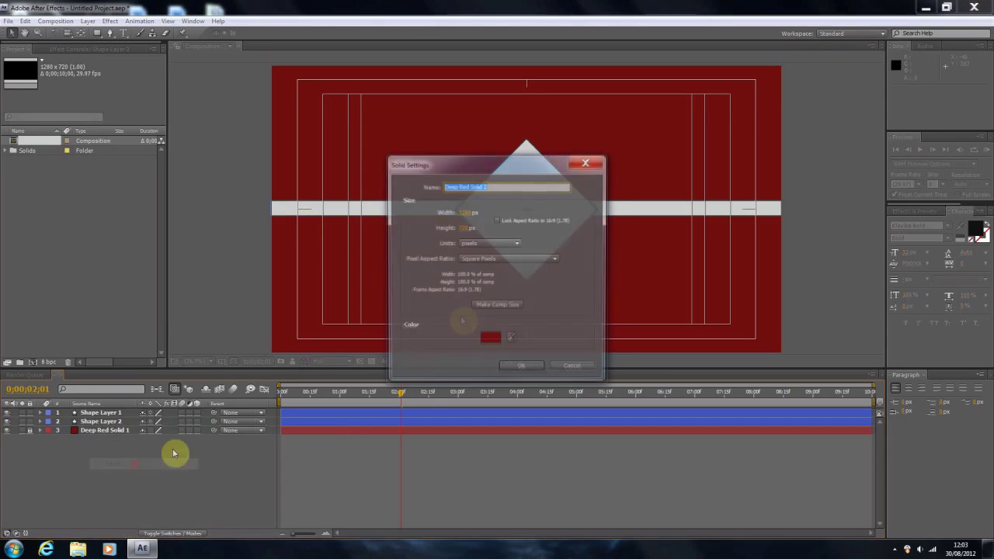
{"action": "left_click", "coordinate": [558, 365]}
- Add a third shape layer above the others and activate the Ellipse tool
{"action": "right_click", "coordinate": [88, 462]}
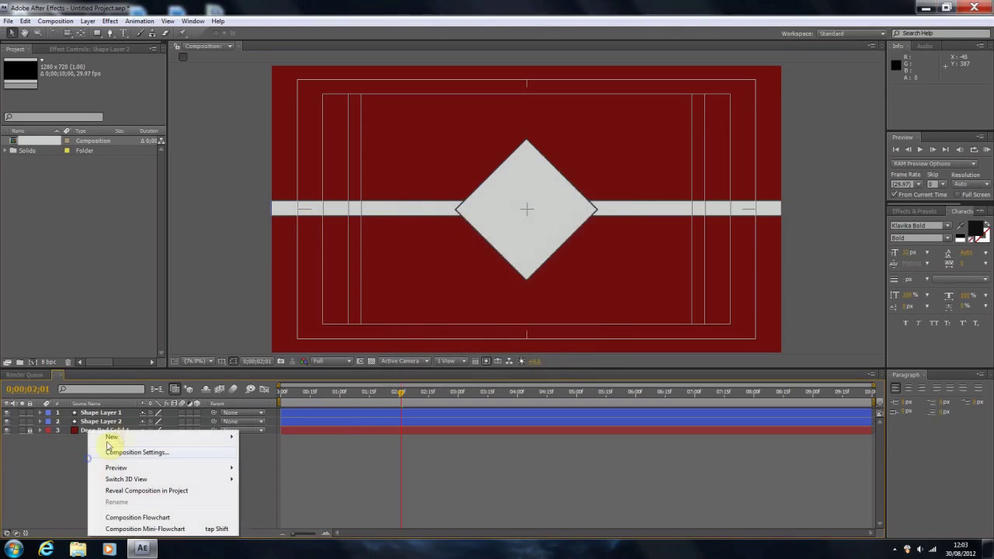
{"action": "mouse_move", "coordinate": [118, 440]}
{"action": "left_click", "coordinate": [286, 511]}
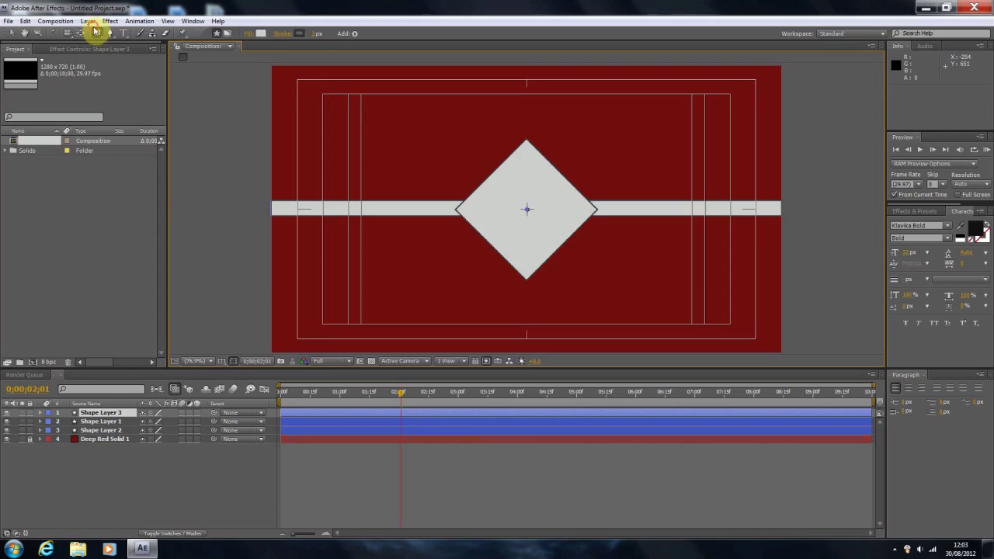
{"action": "left_click_drag", "start_coordinate": [97, 33], "coordinate": [138, 63]}
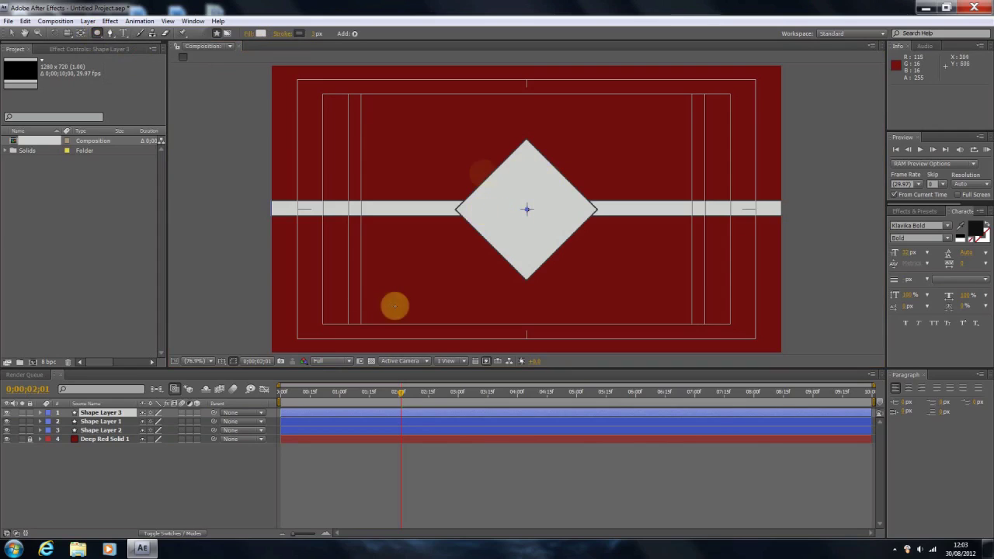
- Try to draw a circle over the diamond, and undo the new ellipse
{"action": "left_click_drag", "start_coordinate": [481, 171], "coordinate": [582, 265]}
{"action": "key", "text": "Caps_Lock"}
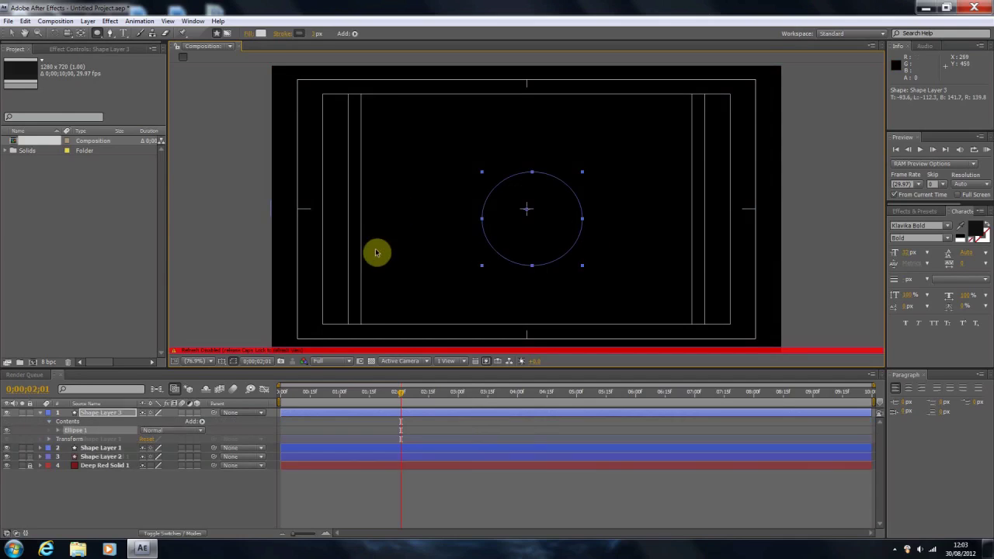
{"action": "key", "text": "ctrl+z"}
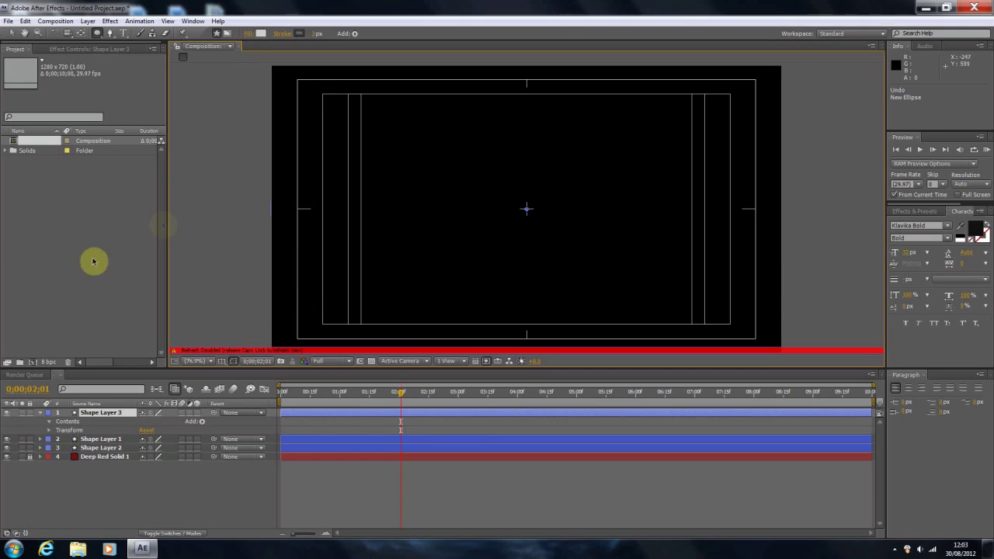
{"action": "key", "text": "Caps_Lock"}
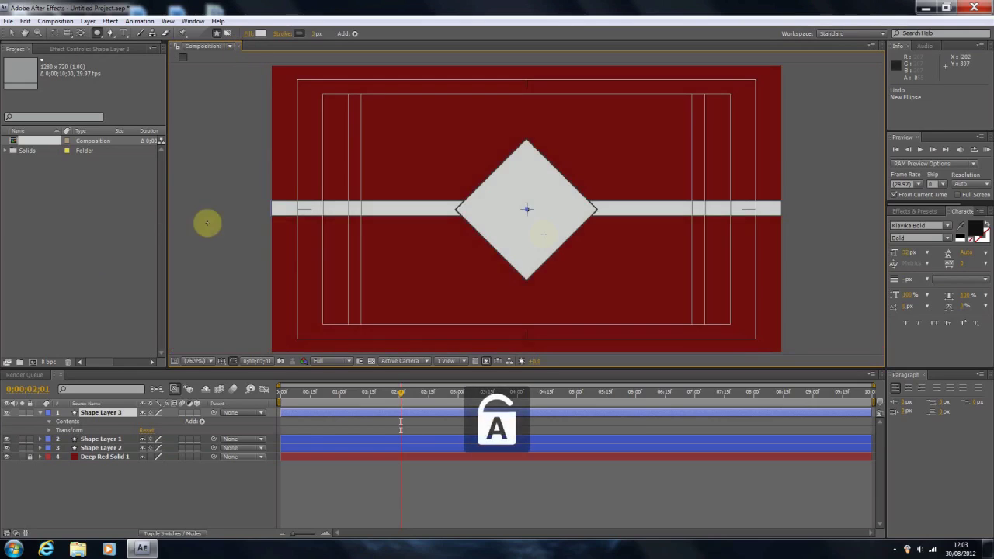
- Draw a circle about 239 px wide on the third shape layer and centre it inside the diamond
{"action": "mouse_move", "coordinate": [483, 172]}
{"action": "left_mouse_down"}
{"action": "mouse_move", "coordinate": [574, 254]}
{"action": "mouse_move", "coordinate": [574, 244]}
{"action": "mouse_move", "coordinate": [578, 266]}
{"action": "left_mouse_up"}
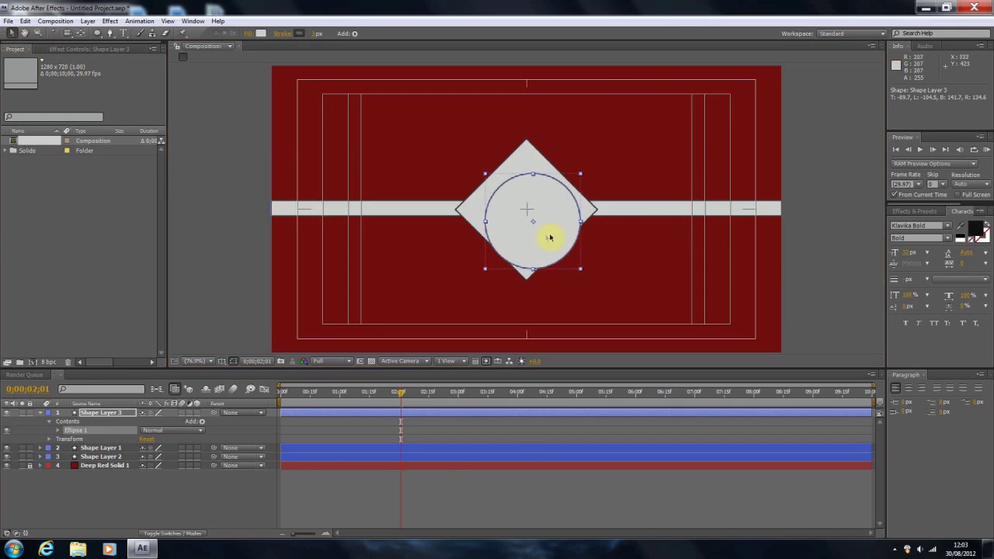
{"action": "left_click_drag", "start_coordinate": [543, 241], "coordinate": [537, 229]}
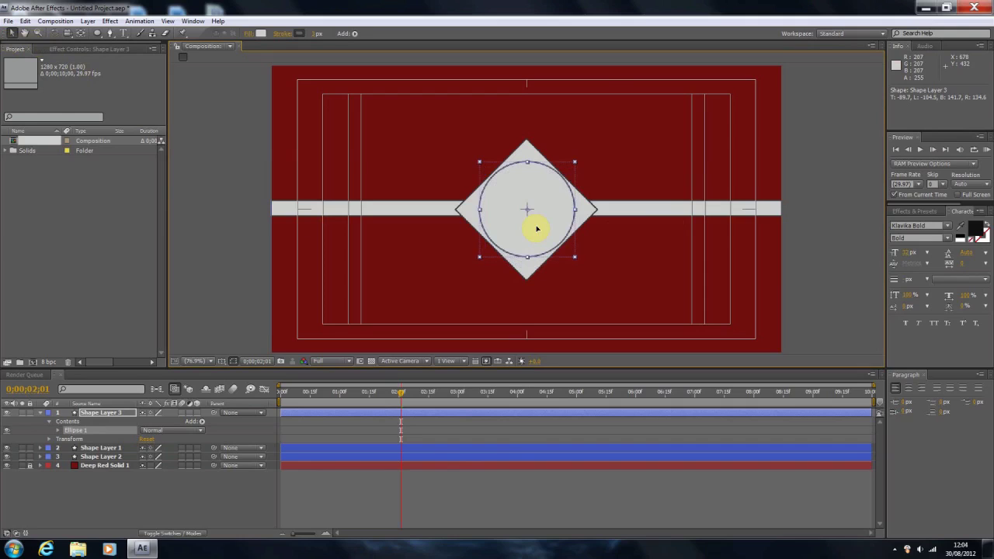
{"action": "left_click", "coordinate": [626, 246]}
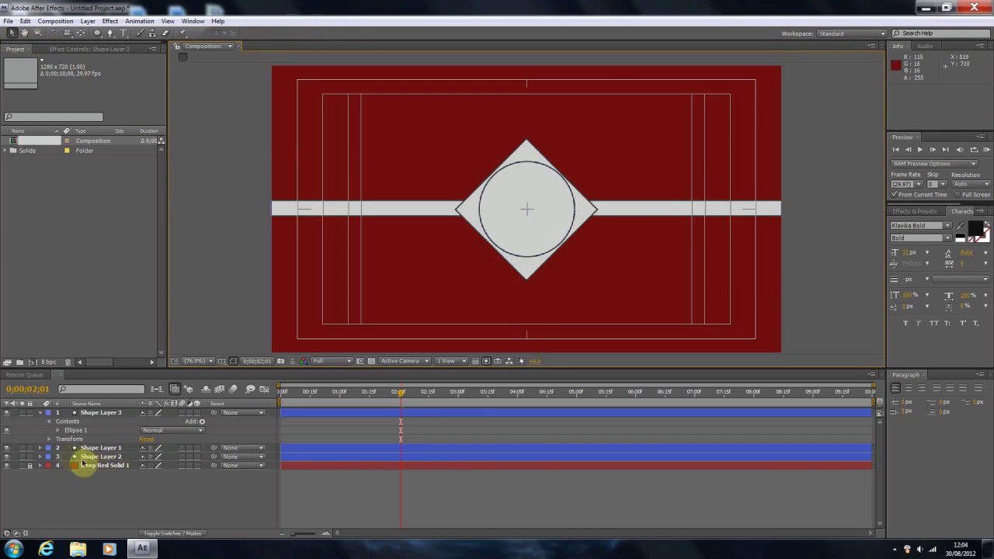
- Copy the diamond layer's three Scale keyframes and paste them onto the circle layer's Scale at 0;00;02;01
{"action": "left_click", "coordinate": [42, 449]}
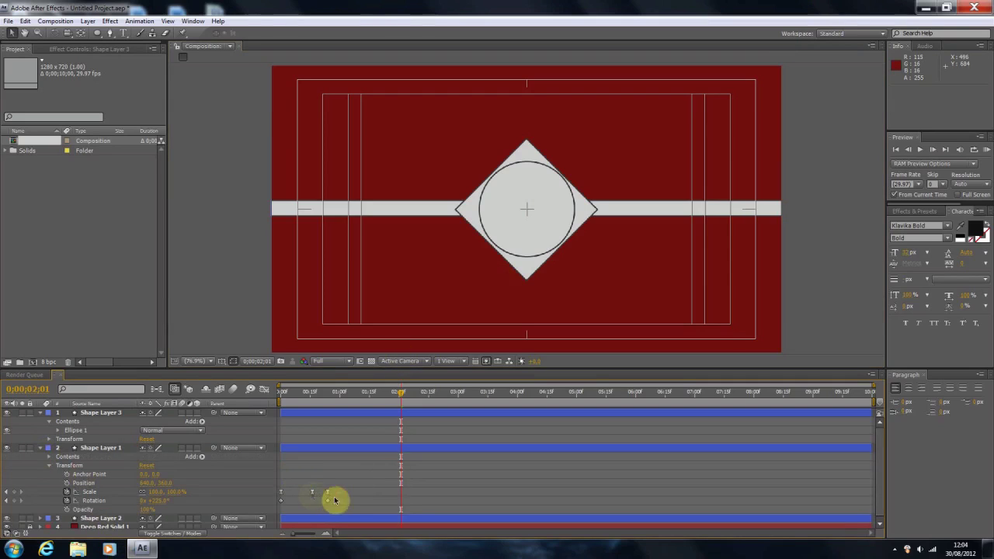
{"action": "left_click", "coordinate": [281, 492]}
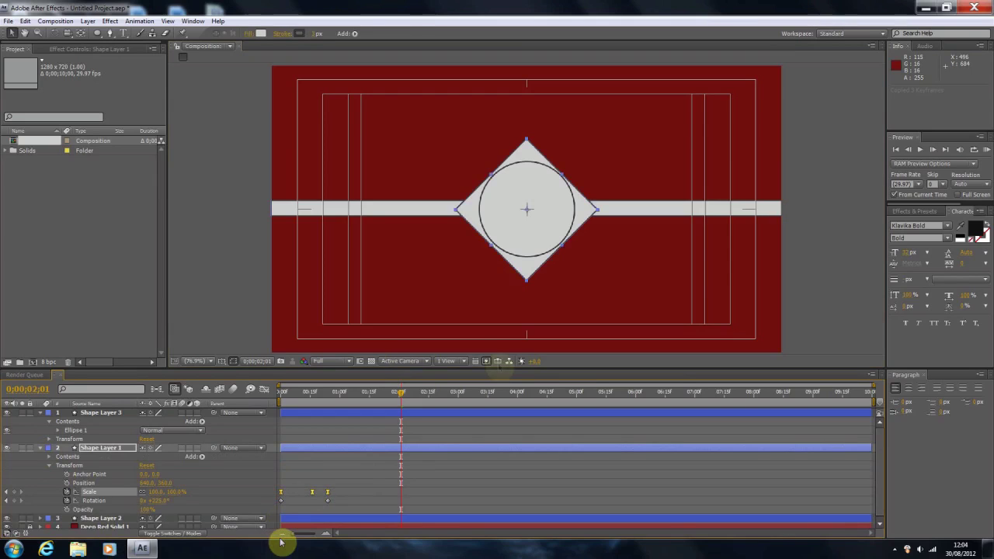
{"action": "key", "text": "ctrl+c"}
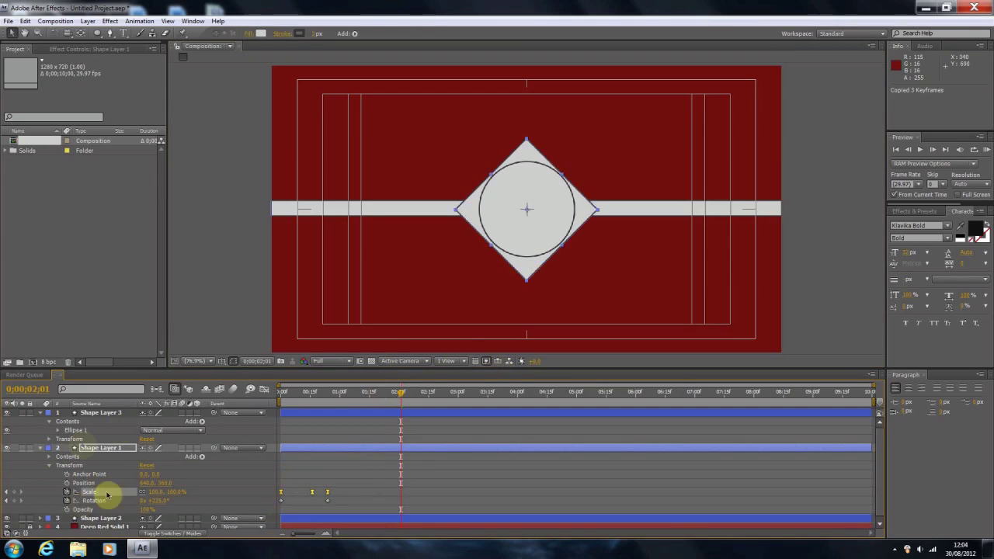
{"action": "left_click", "coordinate": [41, 448]}
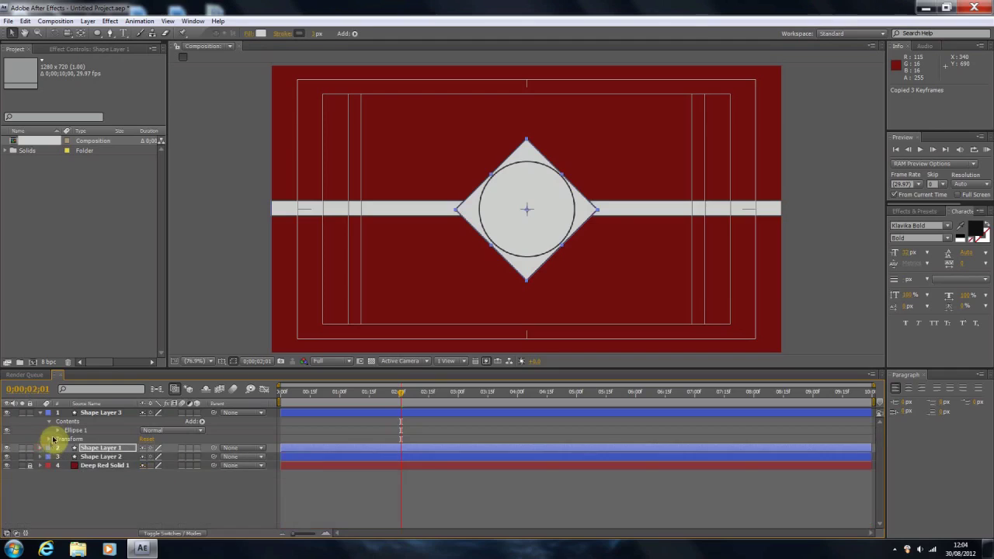
{"action": "left_click", "coordinate": [50, 441]}
{"action": "left_click", "coordinate": [49, 440]}
{"action": "left_click", "coordinate": [81, 466]}
{"action": "key", "text": "ctrl+v"}
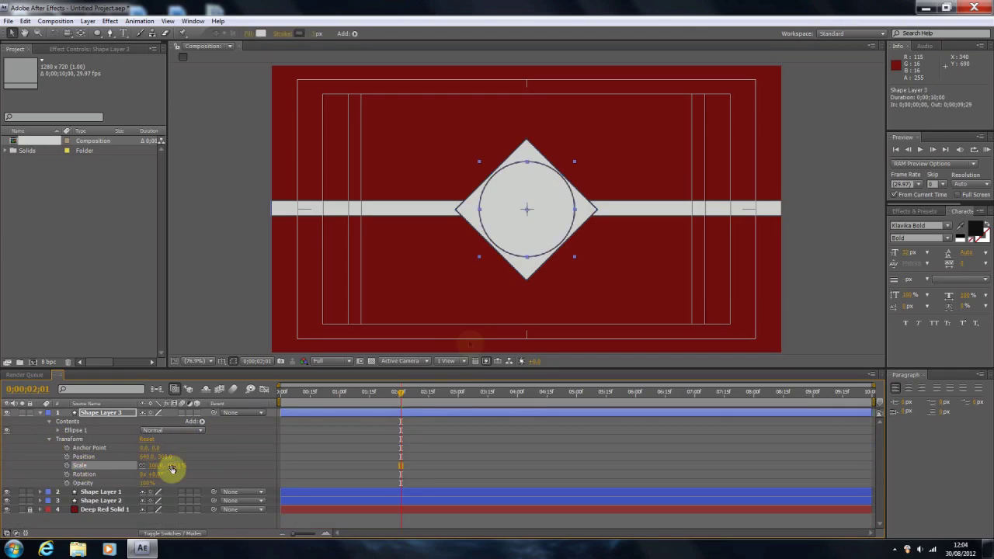
- Paste the copied Scale keyframes onto the circle layer at 0;00;02;01 and preview the animation from the start
{"action": "left_click", "coordinate": [405, 387]}
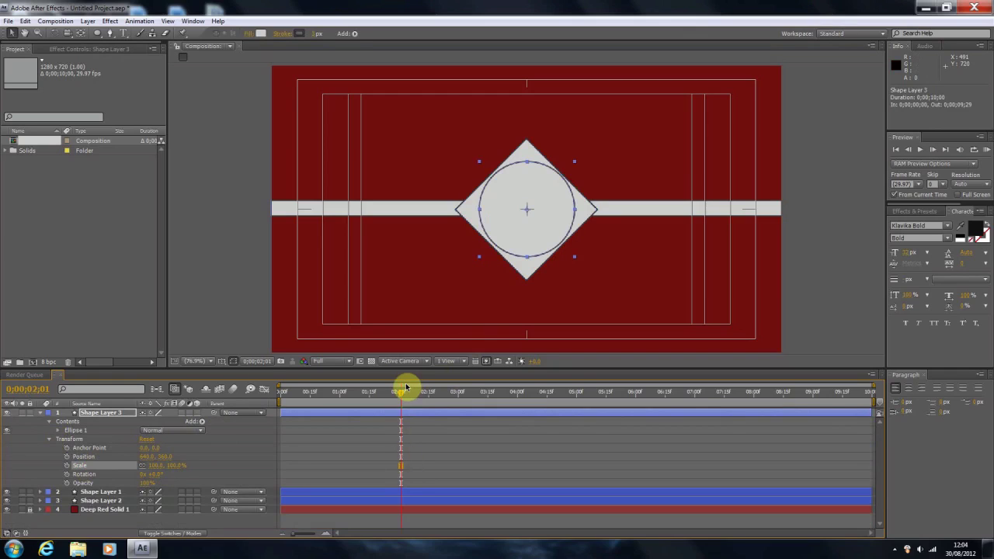
{"action": "key", "text": "ctrl+v"}
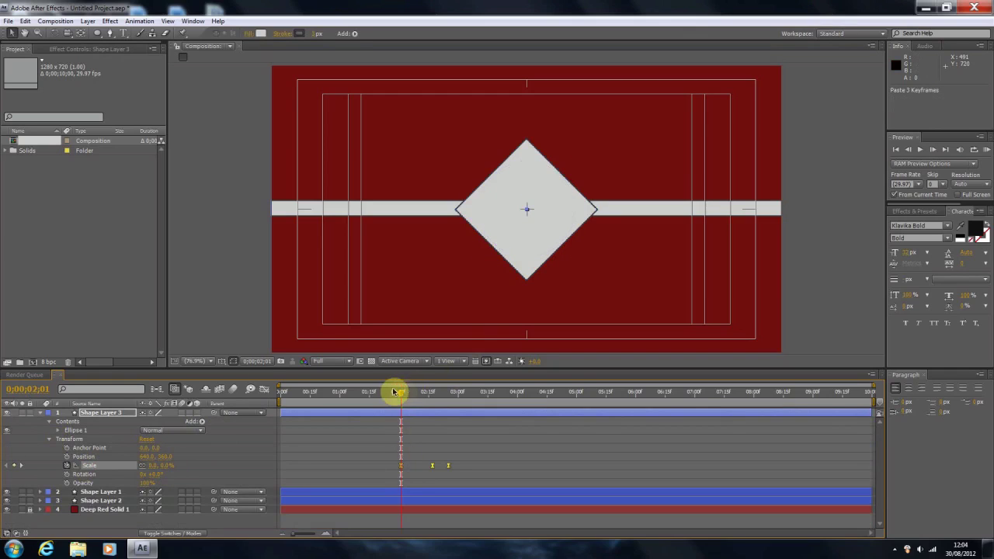
{"action": "left_click_drag", "start_coordinate": [402, 394], "coordinate": [279, 393]}
{"action": "left_click", "coordinate": [989, 150]}
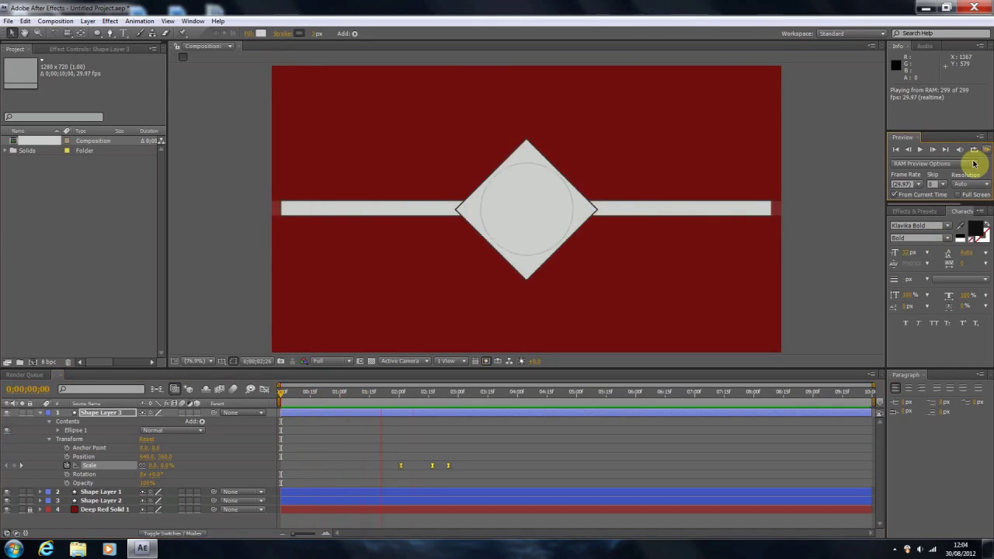
{"action": "left_click", "coordinate": [836, 212]}
- Collapse the circle layer and, with the time at 0;00;03;12, add the text "Channel Name" centred inside the circle
{"action": "left_click", "coordinate": [393, 395]}
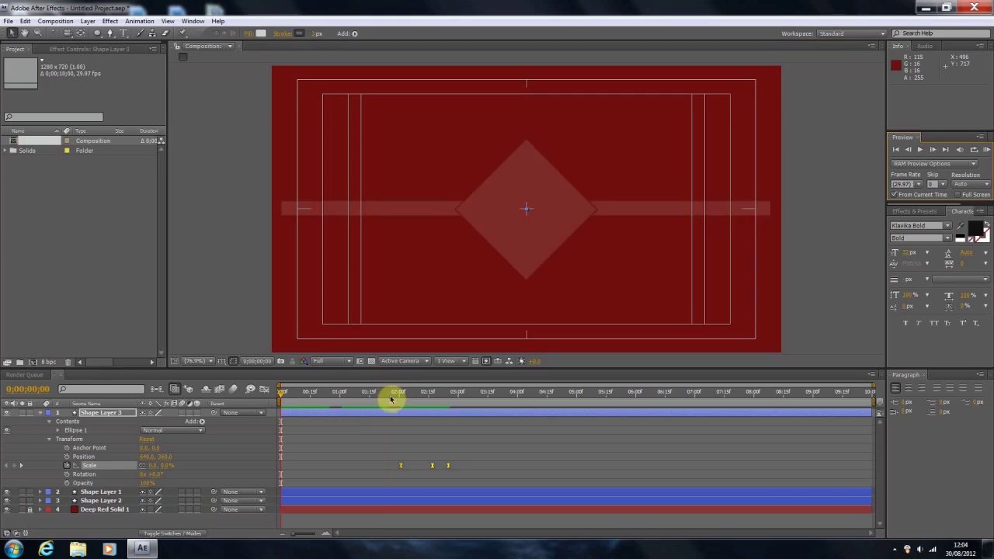
{"action": "left_click_drag", "start_coordinate": [416, 394], "coordinate": [482, 383]}
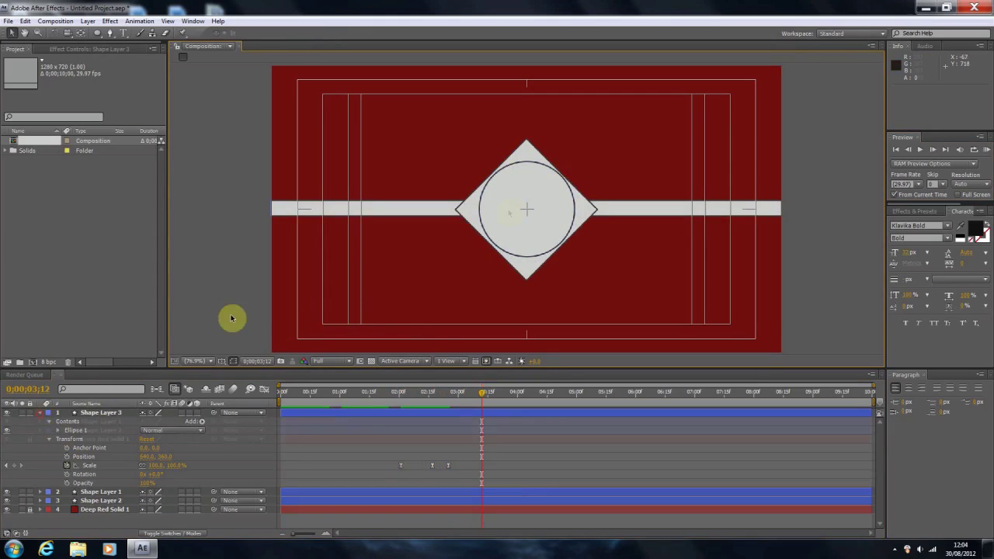
{"action": "key", "text": "ctrl+grave"}
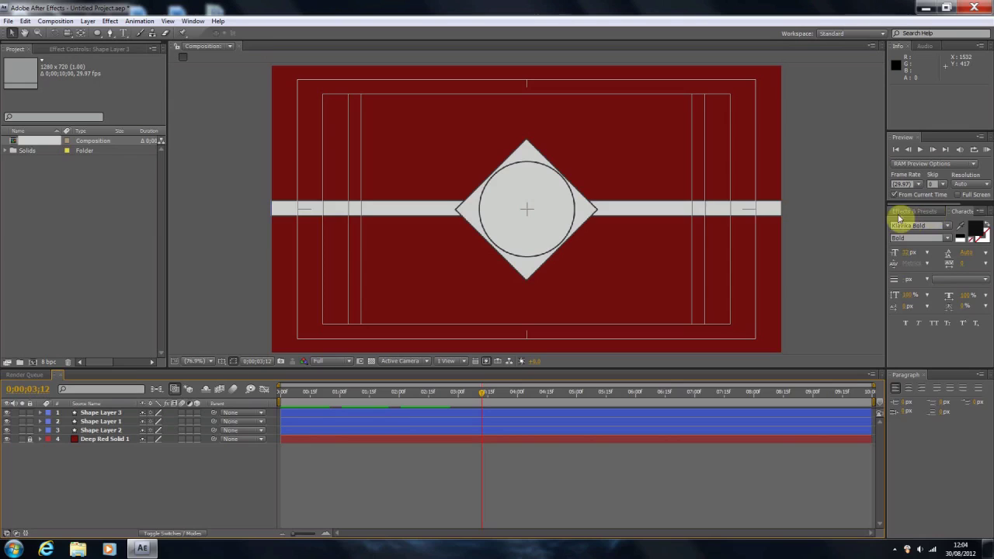
{"action": "left_click", "coordinate": [122, 32]}
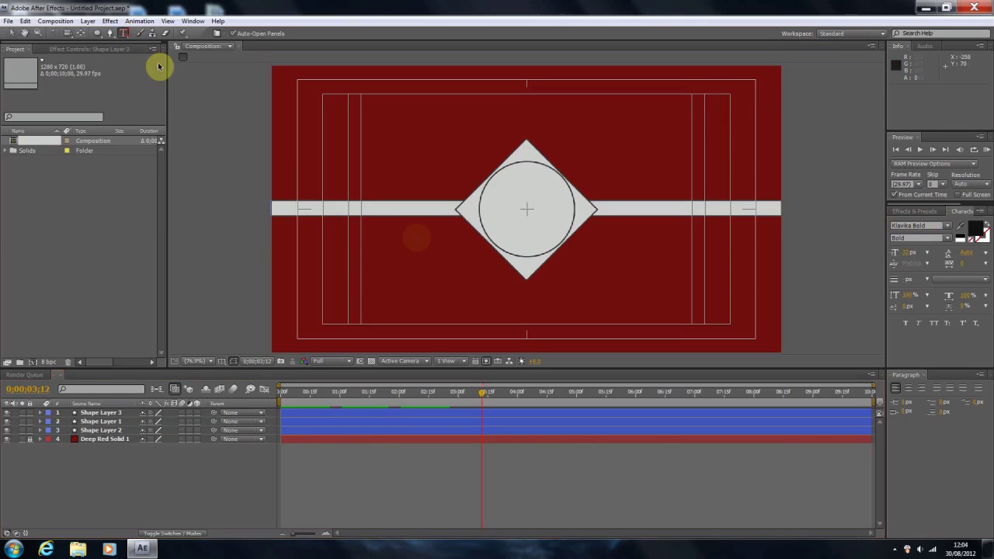
{"action": "left_click", "coordinate": [454, 305]}
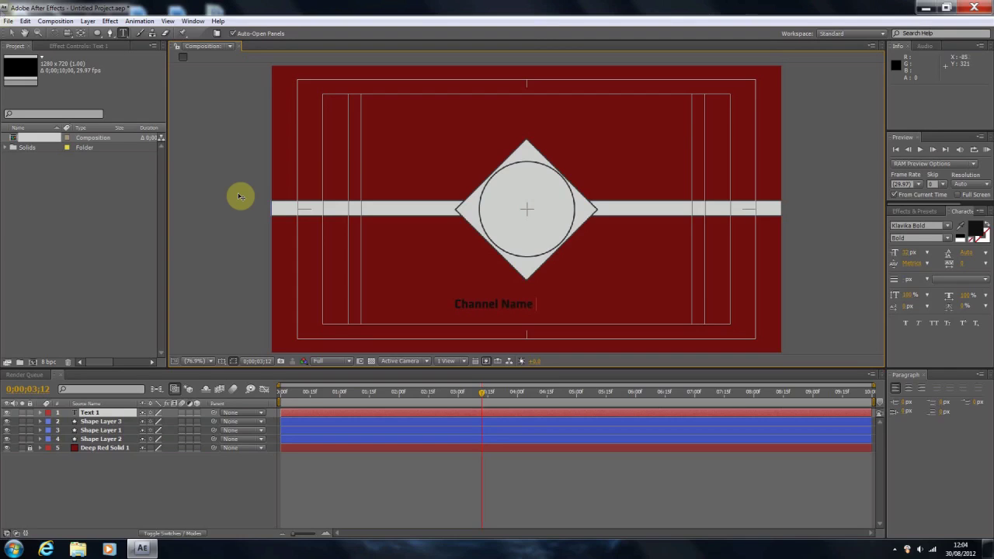
{"action": "left_click", "coordinate": [11, 33]}
{"action": "left_click_drag", "start_coordinate": [498, 304], "coordinate": [531, 208]}
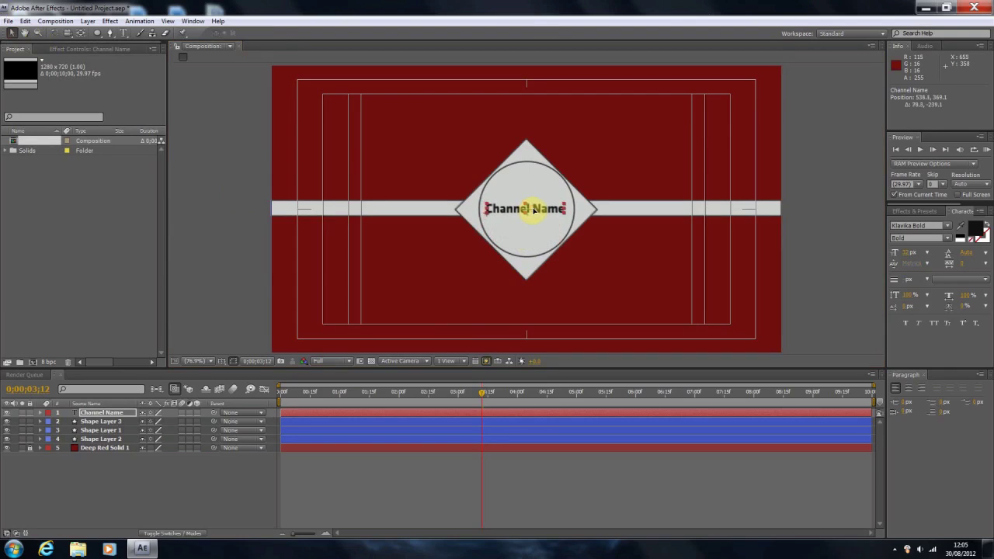
{"action": "left_click", "coordinate": [827, 258]}
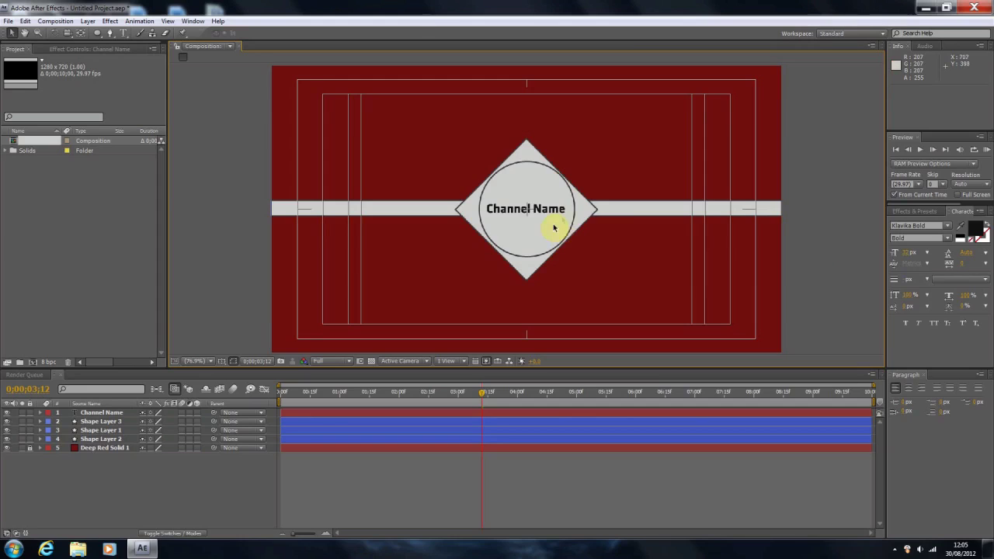
{"action": "left_click", "coordinate": [512, 186]}
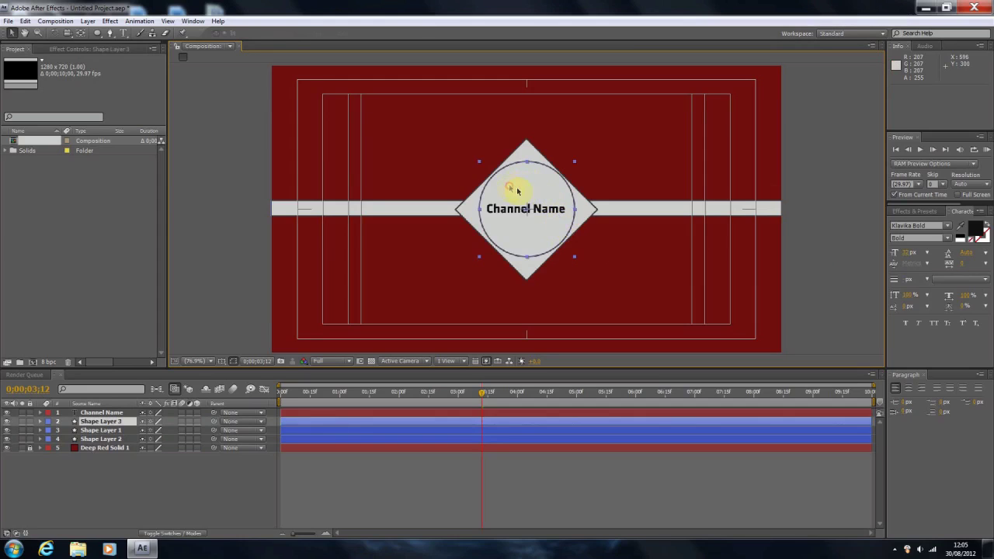
{"action": "left_click", "coordinate": [826, 199]}
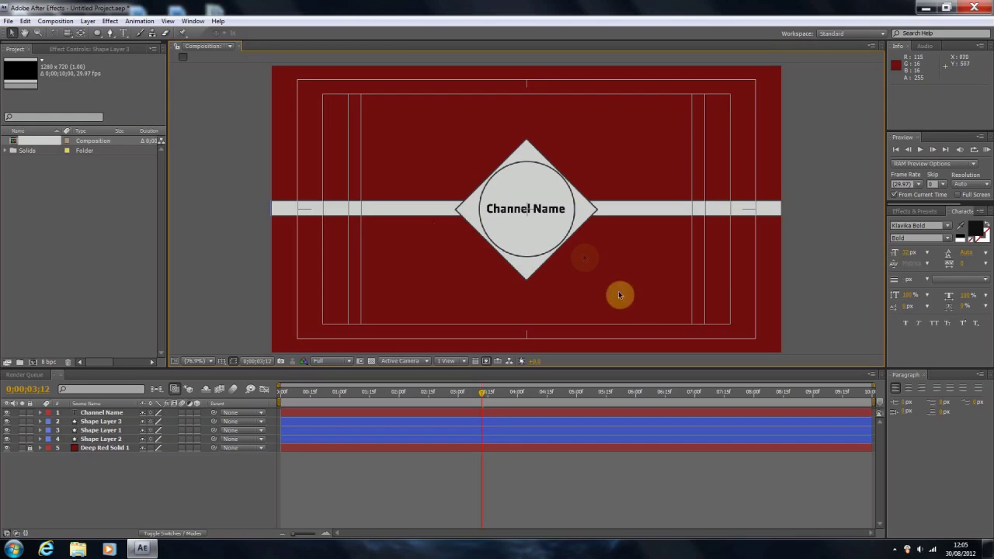
- Add Opacity keyframes to the Channel Name text layer at 0;00;03;12 and 0;00;04;06, and return to the first keyframe
{"action": "left_click", "coordinate": [518, 214]}
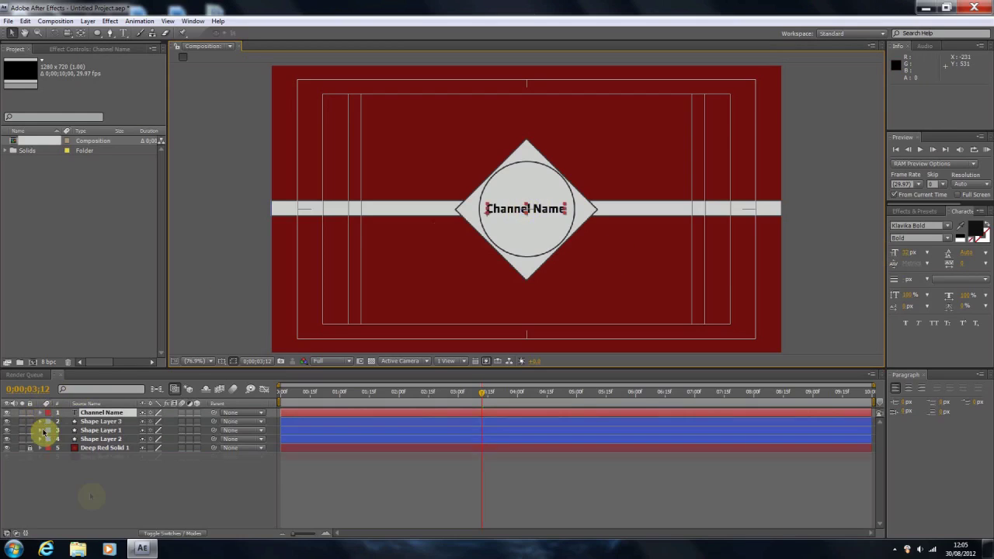
{"action": "key", "text": "t"}
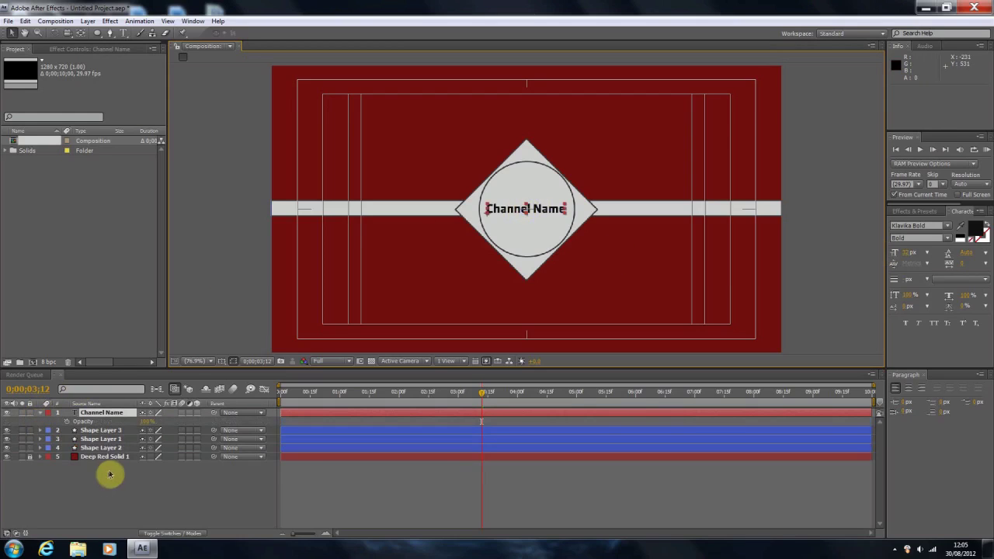
{"action": "left_click", "coordinate": [67, 425]}
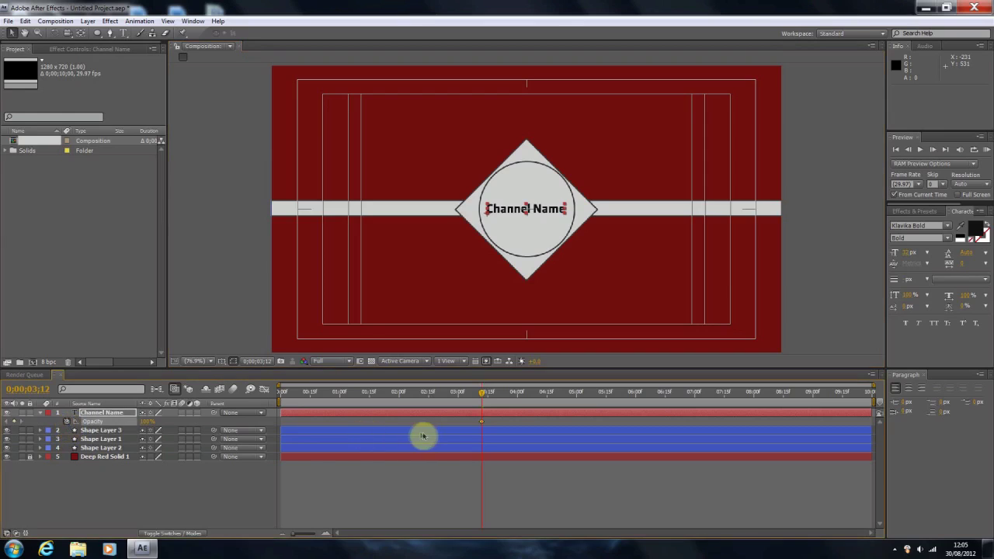
{"action": "left_click", "coordinate": [529, 395]}
{"action": "left_click", "coordinate": [15, 423]}
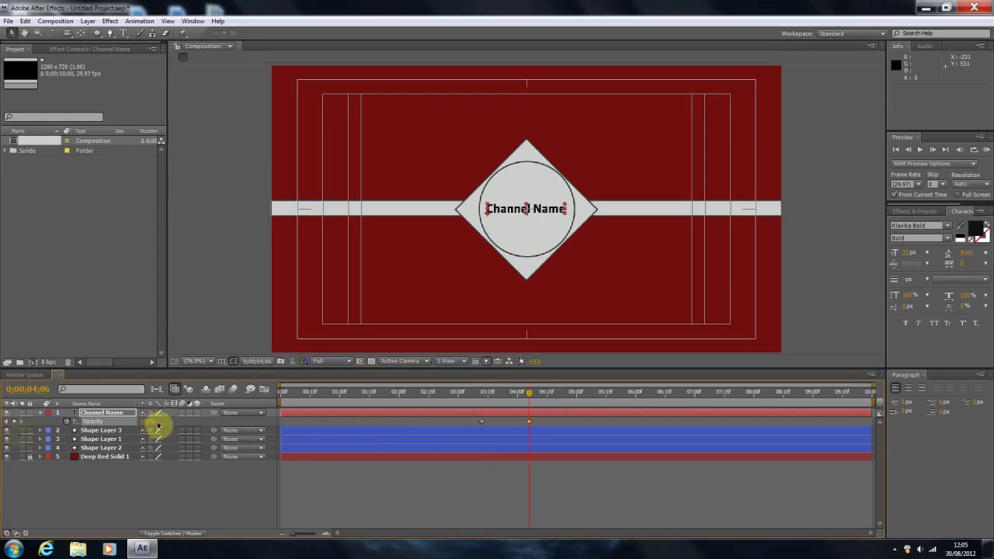
{"action": "left_click", "coordinate": [8, 422]}
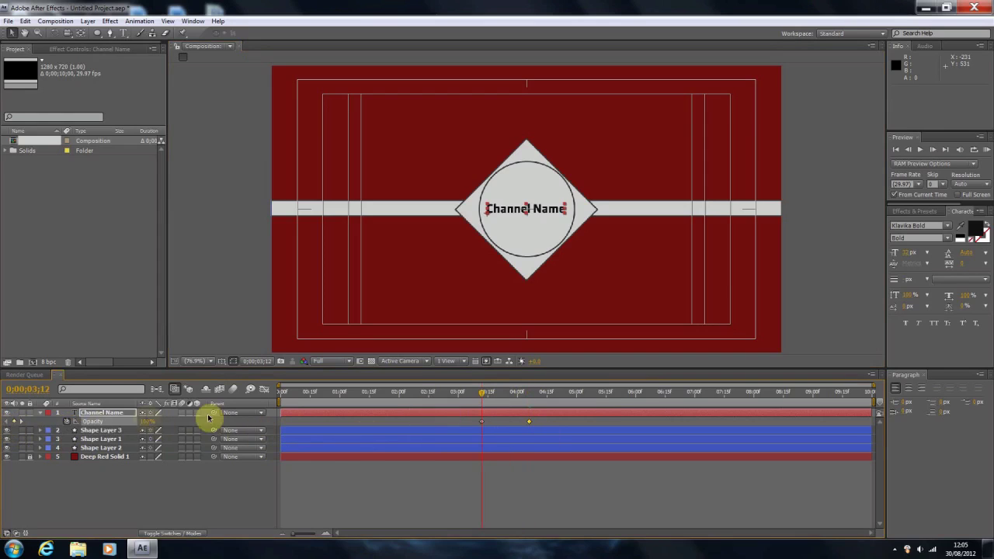
{"action": "left_click", "coordinate": [832, 249]}
- Scrub from the text layer's first Opacity keyframe to 0;00;04;27 to check how the text appears
{"action": "left_click", "coordinate": [480, 393]}
{"action": "left_click_drag", "start_coordinate": [480, 393], "coordinate": [569, 391]}
{"action": "left_click", "coordinate": [872, 274]}
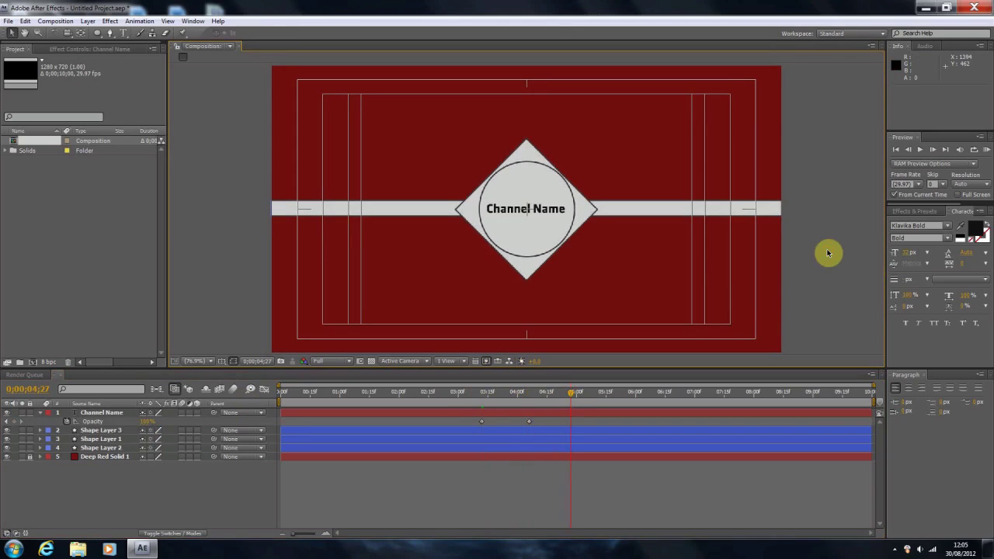
- Collapse the Channel Name layer's properties in the timeline and leave all layers deselected
{"action": "left_click", "coordinate": [503, 223]}
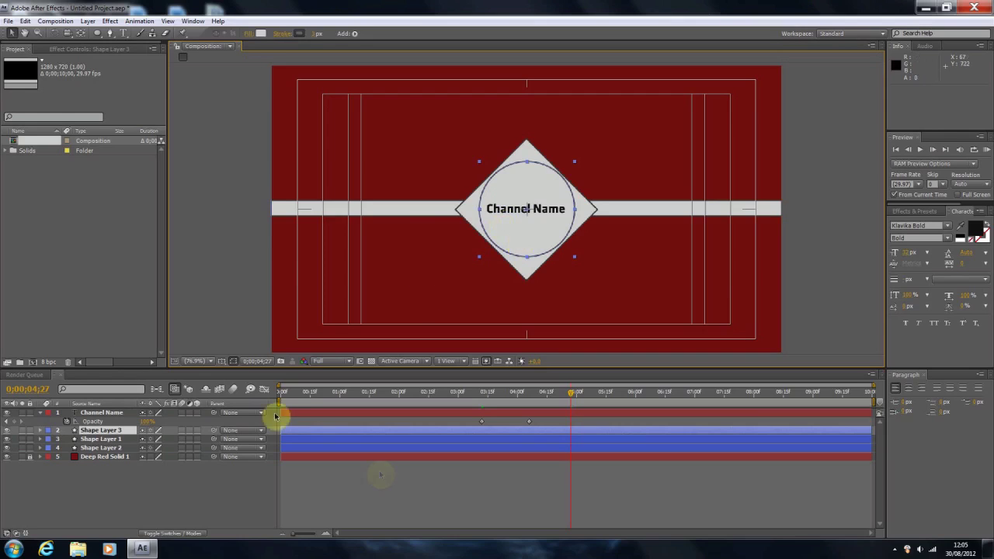
{"action": "left_click", "coordinate": [237, 279]}
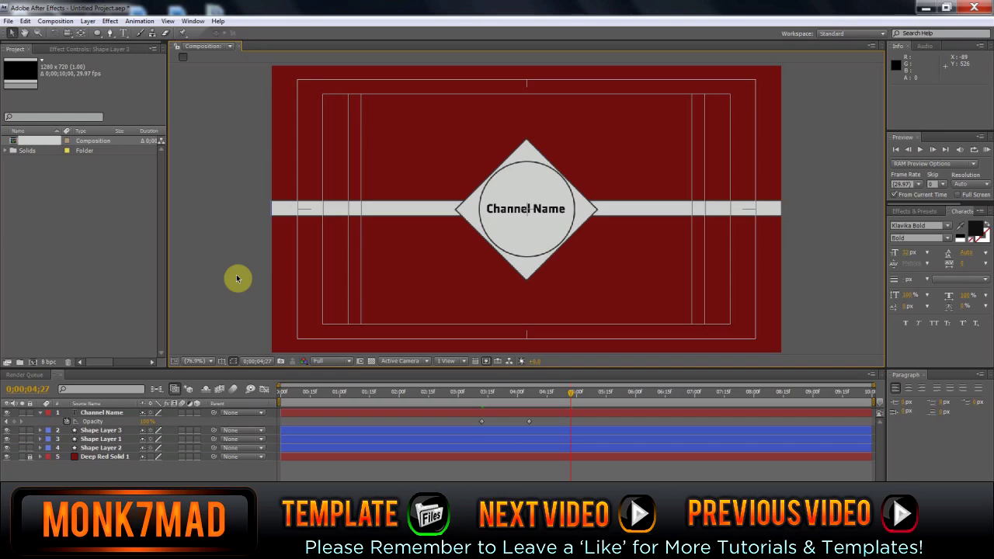
{"action": "left_click", "coordinate": [42, 414]}
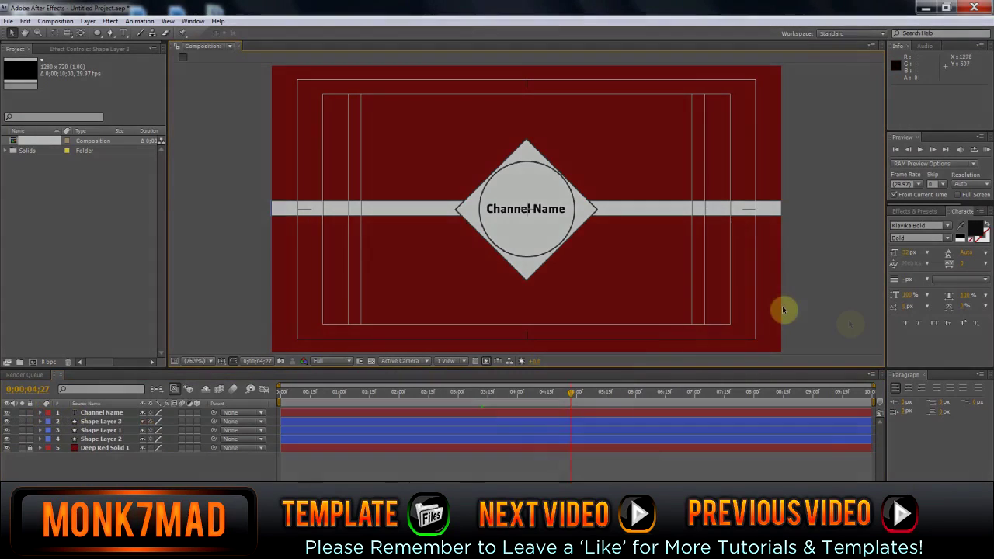